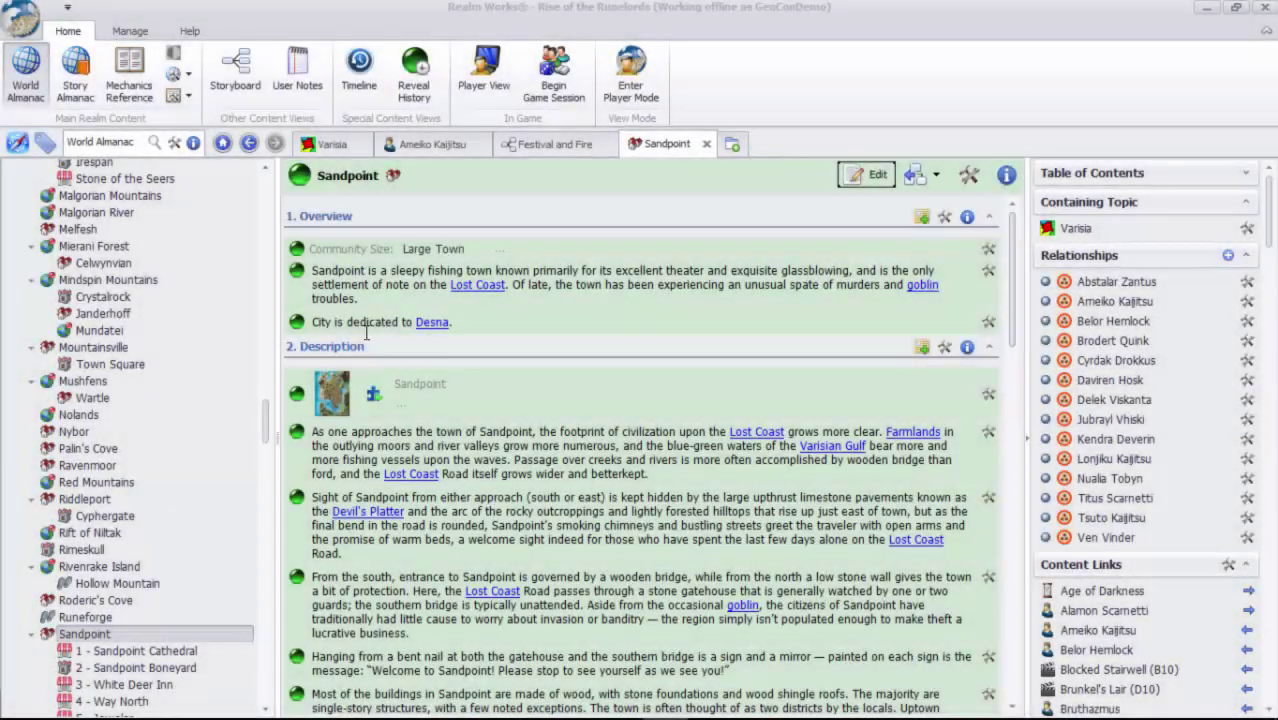
Open Ameiko Kaijitsu's character page from Sandpoint Cast and look it over.
{"action": "left_click_drag", "start_coordinate": [271, 422], "coordinate": [287, 262]}
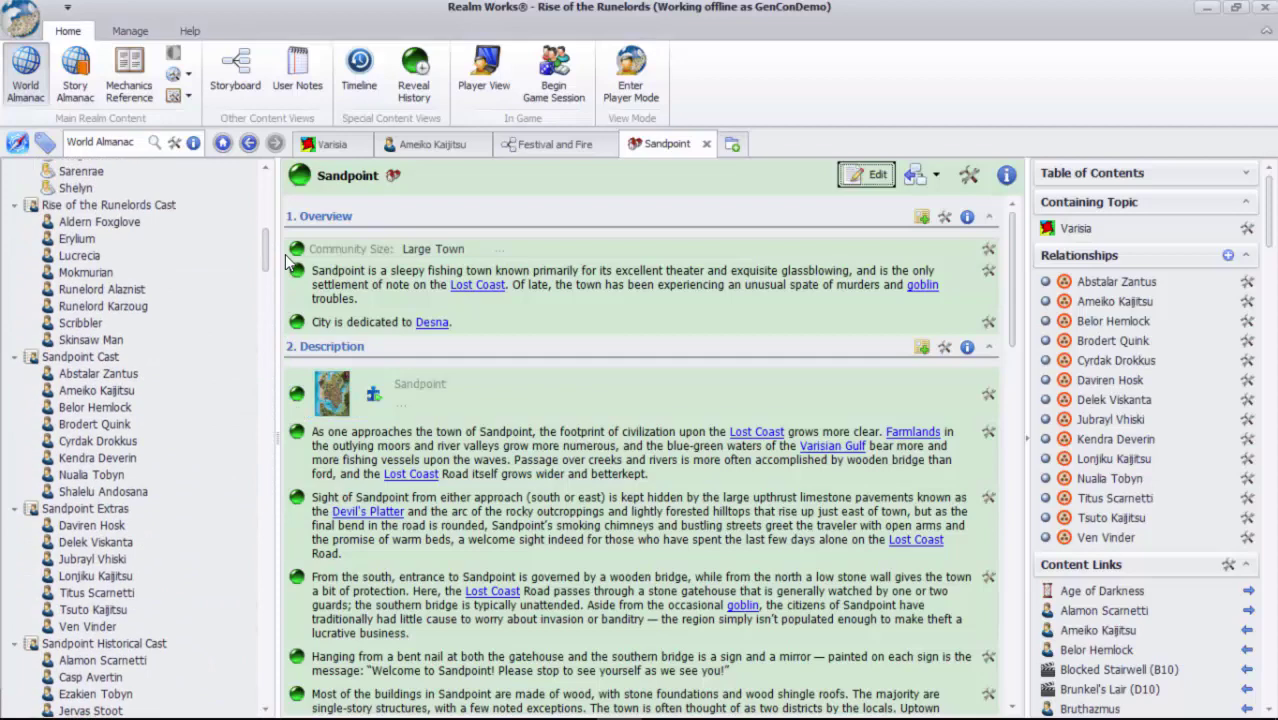
{"action": "left_click", "coordinate": [128, 392]}
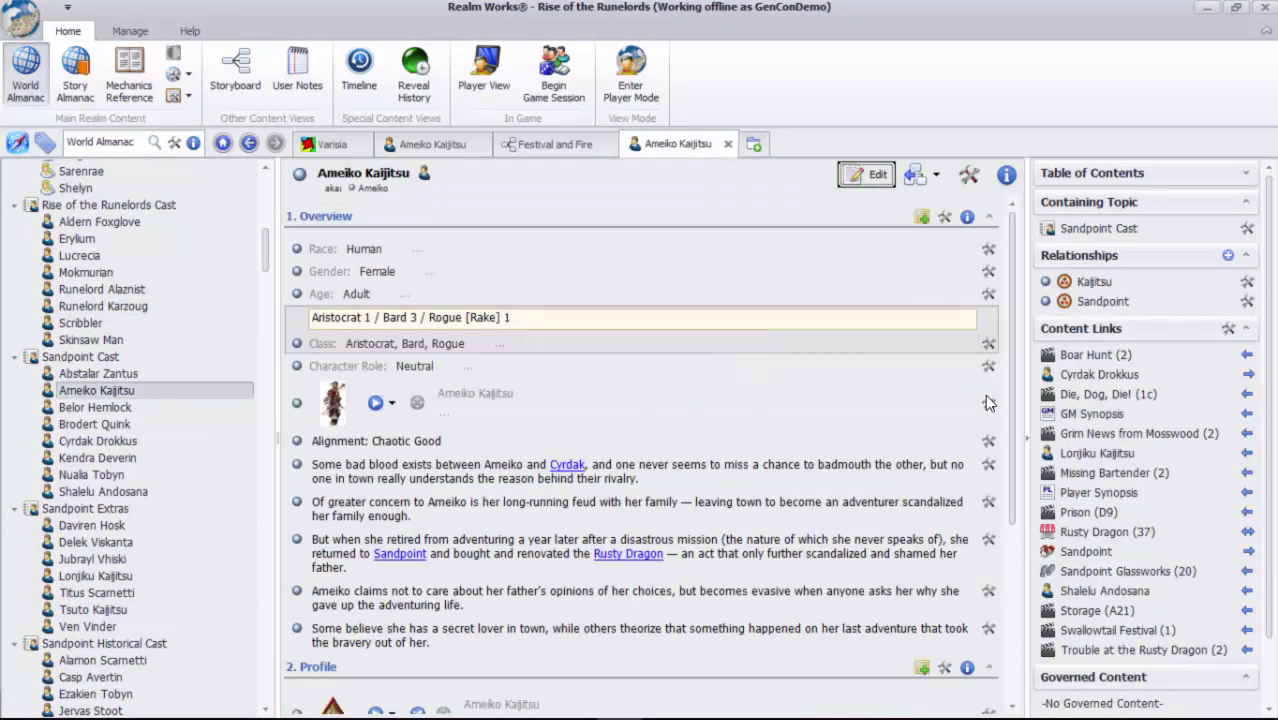
{"action": "mouse_move", "coordinate": [1015, 385]}
{"action": "left_mouse_down"}
{"action": "mouse_move", "coordinate": [1010, 562]}
{"action": "mouse_move", "coordinate": [1022, 370]}
{"action": "left_mouse_up"}
Open the 1 - Sandpoint Cathedral location topic under Sandpoint.
{"action": "left_click_drag", "start_coordinate": [263, 256], "coordinate": [263, 453]}
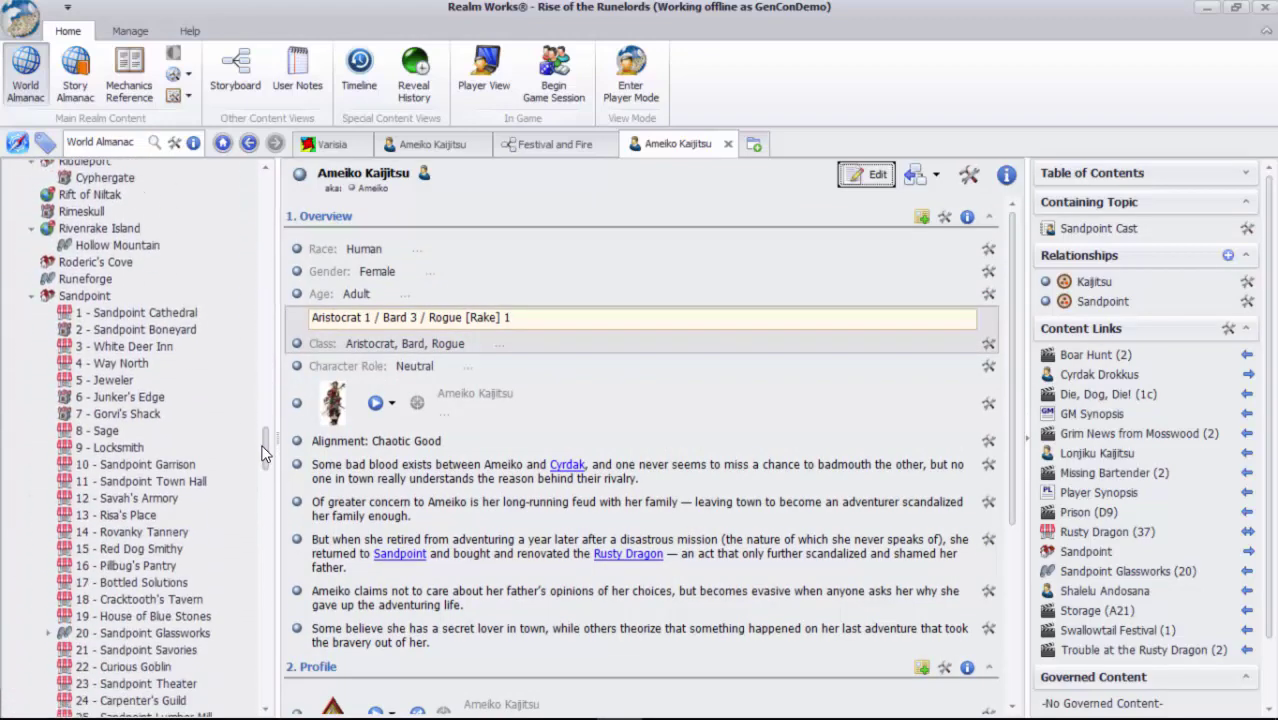
{"action": "left_click", "coordinate": [215, 311]}
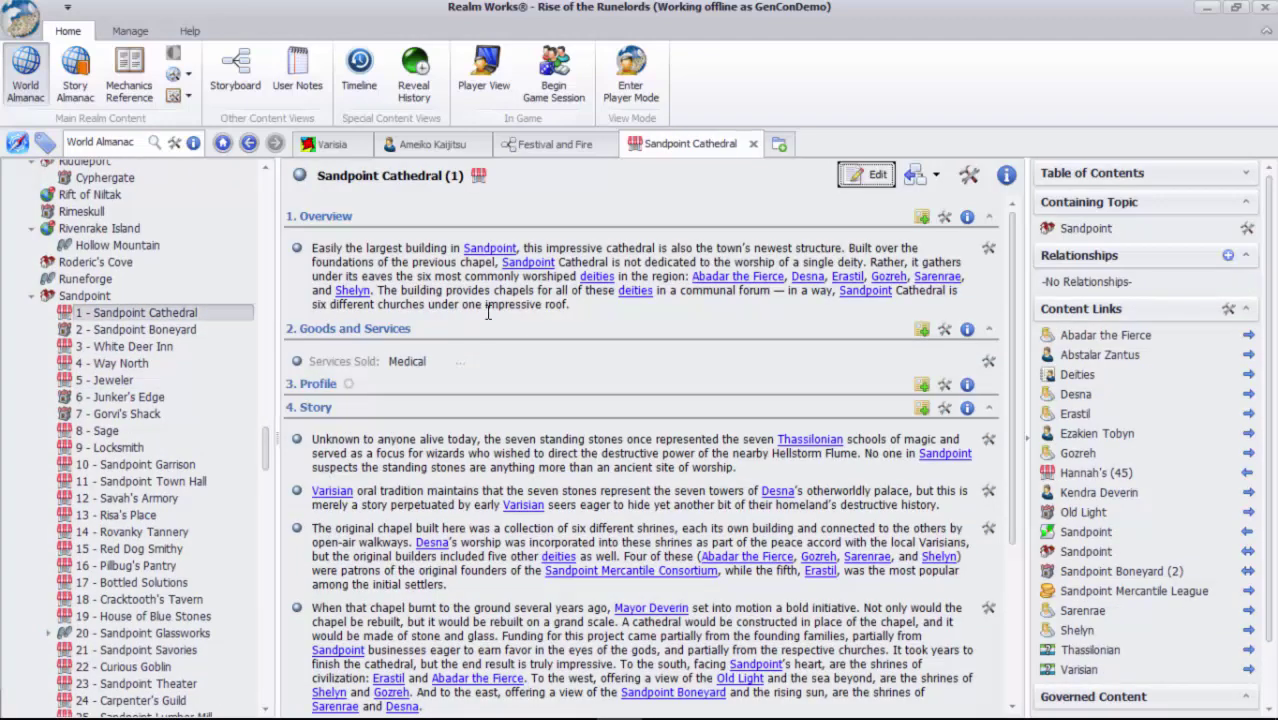
{"action": "mouse_move", "coordinate": [1008, 280]}
{"action": "left_mouse_down"}
{"action": "mouse_move", "coordinate": [1007, 474]}
{"action": "mouse_move", "coordinate": [1022, 281]}
{"action": "left_mouse_up"}
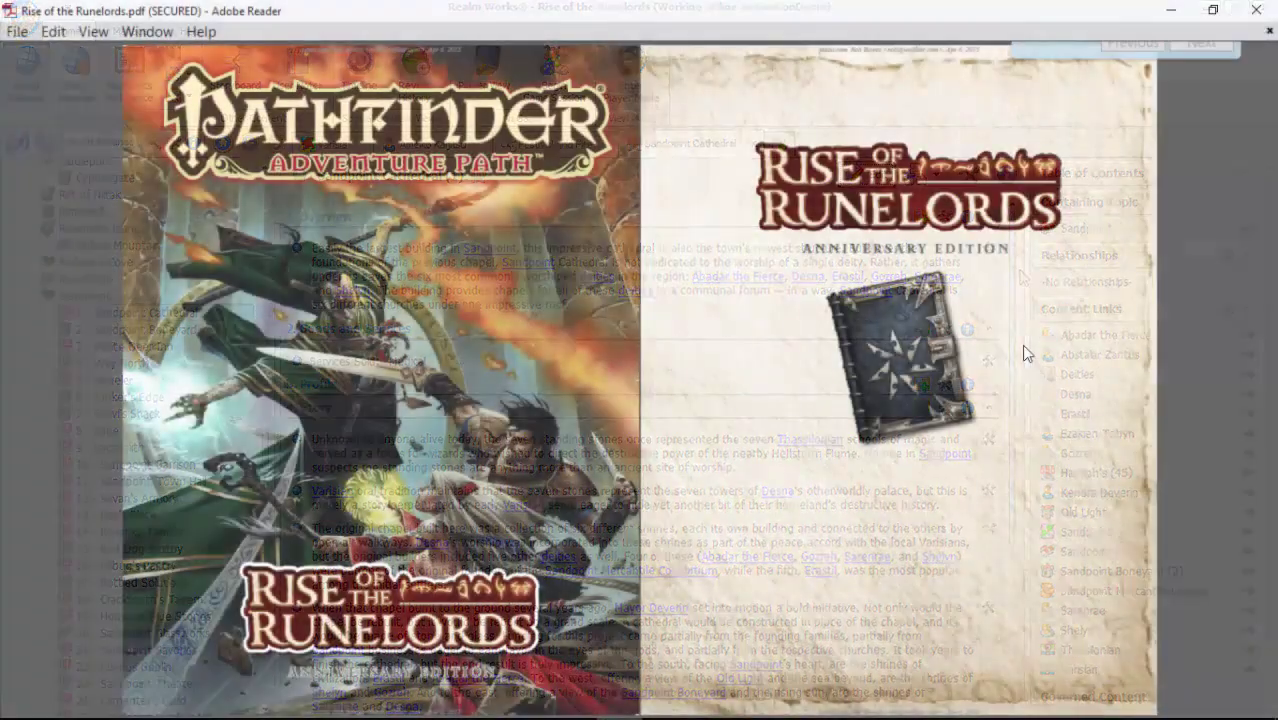
Search the Rise of the Runelords PDF for 'goblin' and step through the next five matches.
{"action": "key", "text": "ctrl+f"}
{"action": "type", "text": "goblin"}
{"action": "key", "text": "Return"}
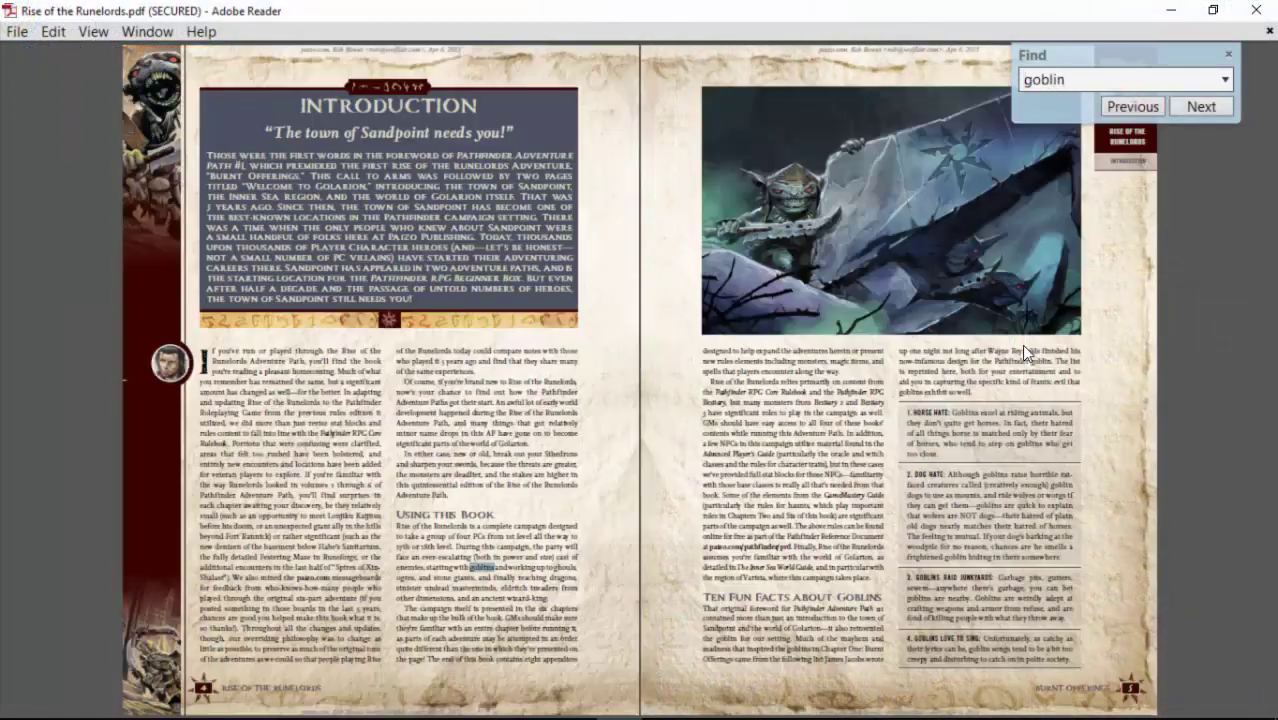
{"action": "left_click", "coordinate": [1195, 115]}
{"action": "left_click", "coordinate": [1195, 115]}
{"action": "left_click", "coordinate": [1195, 115]}
{"action": "left_click", "coordinate": [1195, 115]}
{"action": "left_click", "coordinate": [1192, 114]}
{"action": "left_click", "coordinate": [1192, 114]}
{"action": "left_click", "coordinate": [1192, 114]}
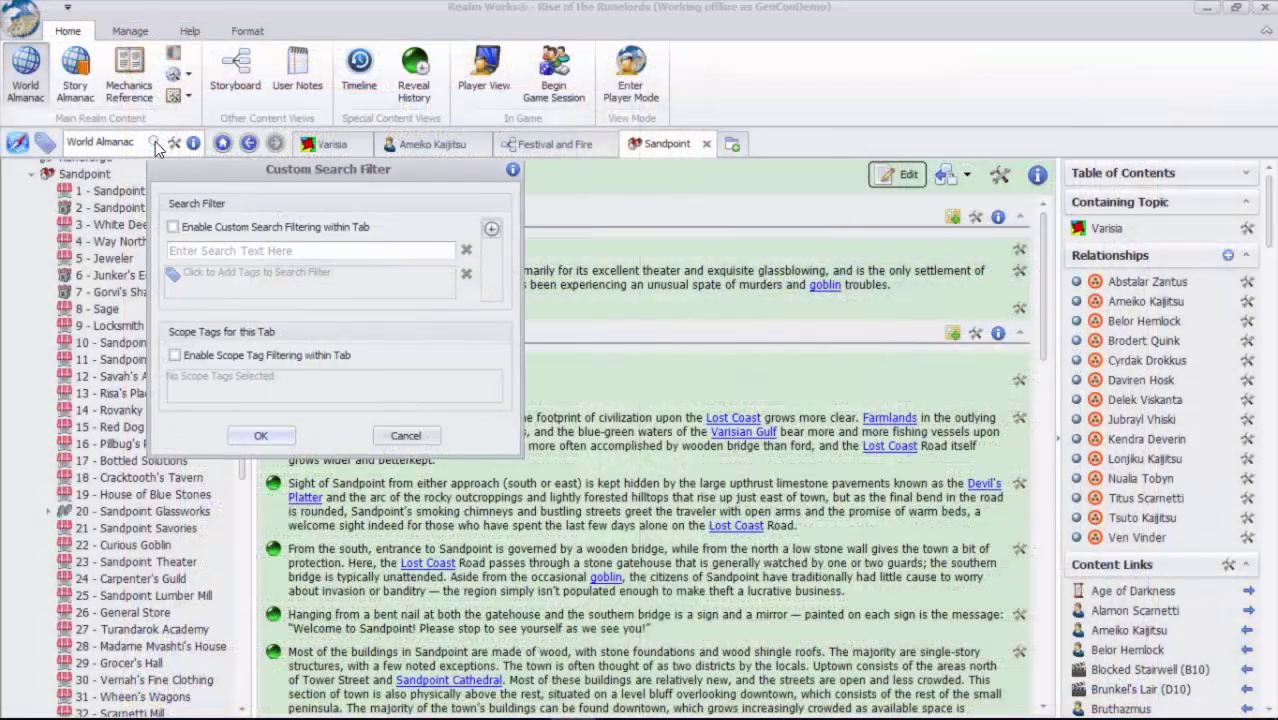
Filter the topic tree by the search text 'goblin'.
{"action": "type", "text": "goblin"}
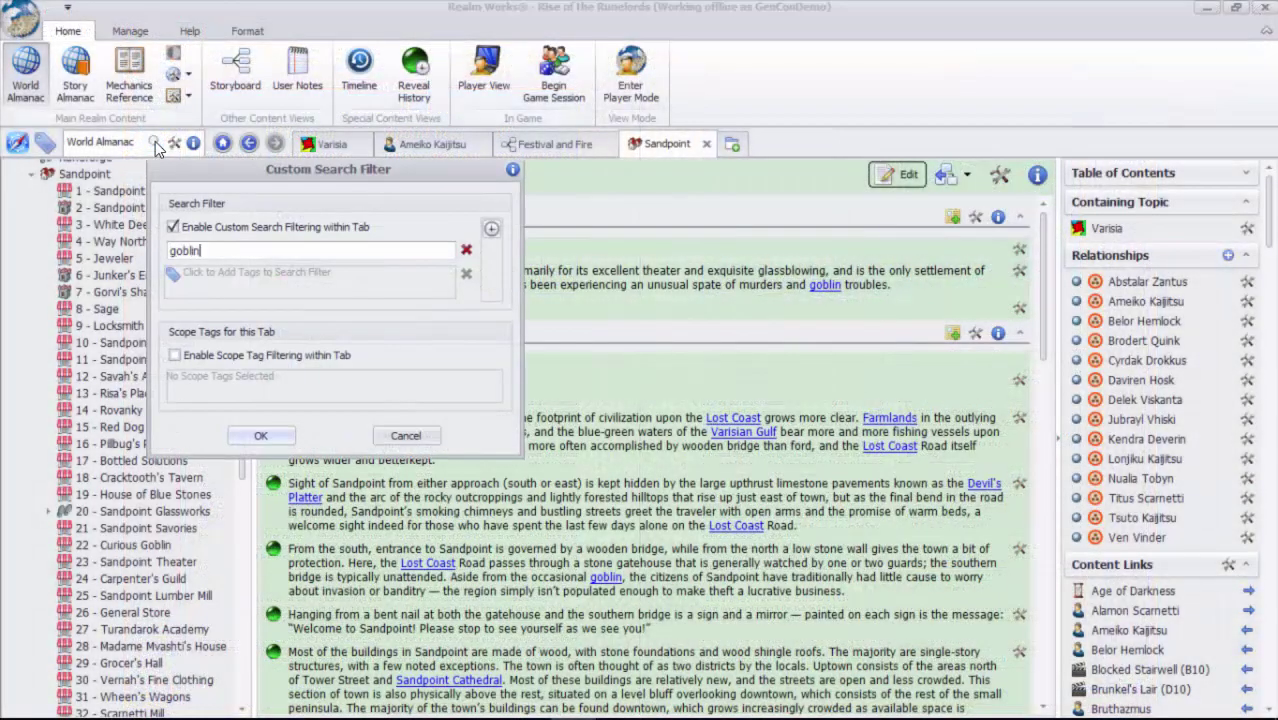
{"action": "left_click", "coordinate": [262, 436]}
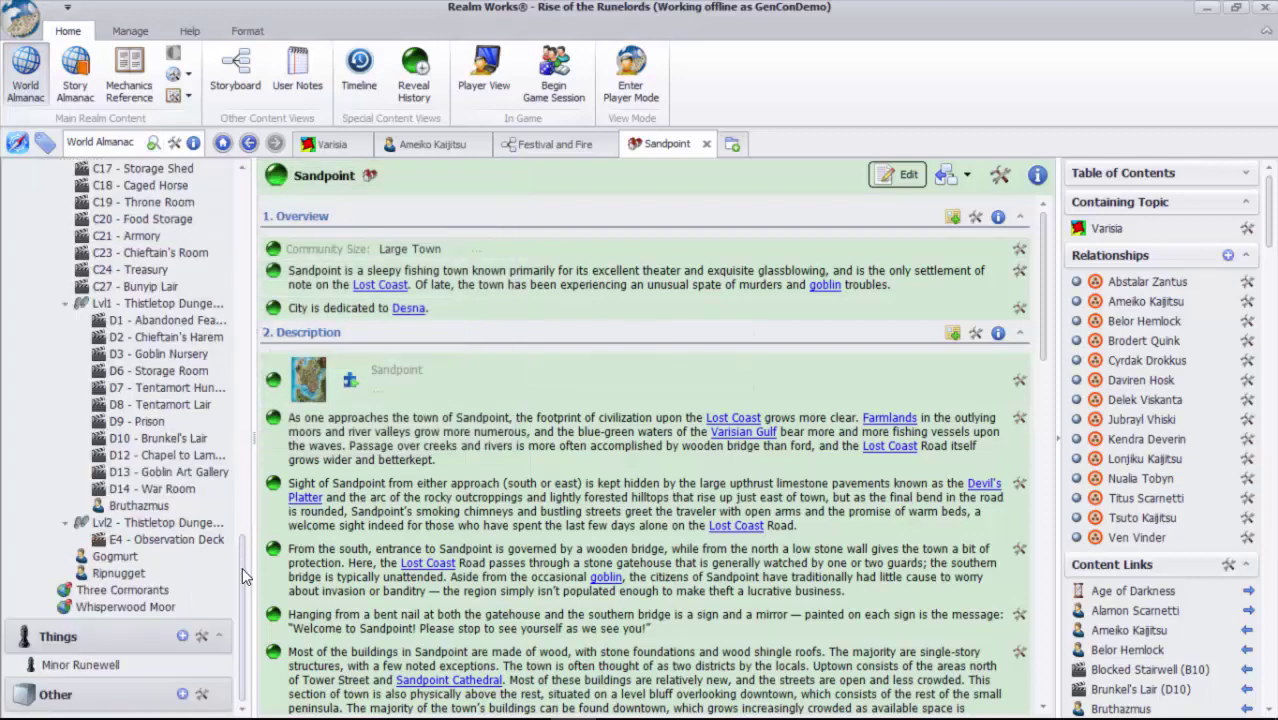
{"action": "left_click_drag", "start_coordinate": [242, 570], "coordinate": [228, 276]}
{"action": "scroll", "coordinate": [228, 275], "scroll_direction": "down", "scroll_amount": 10}
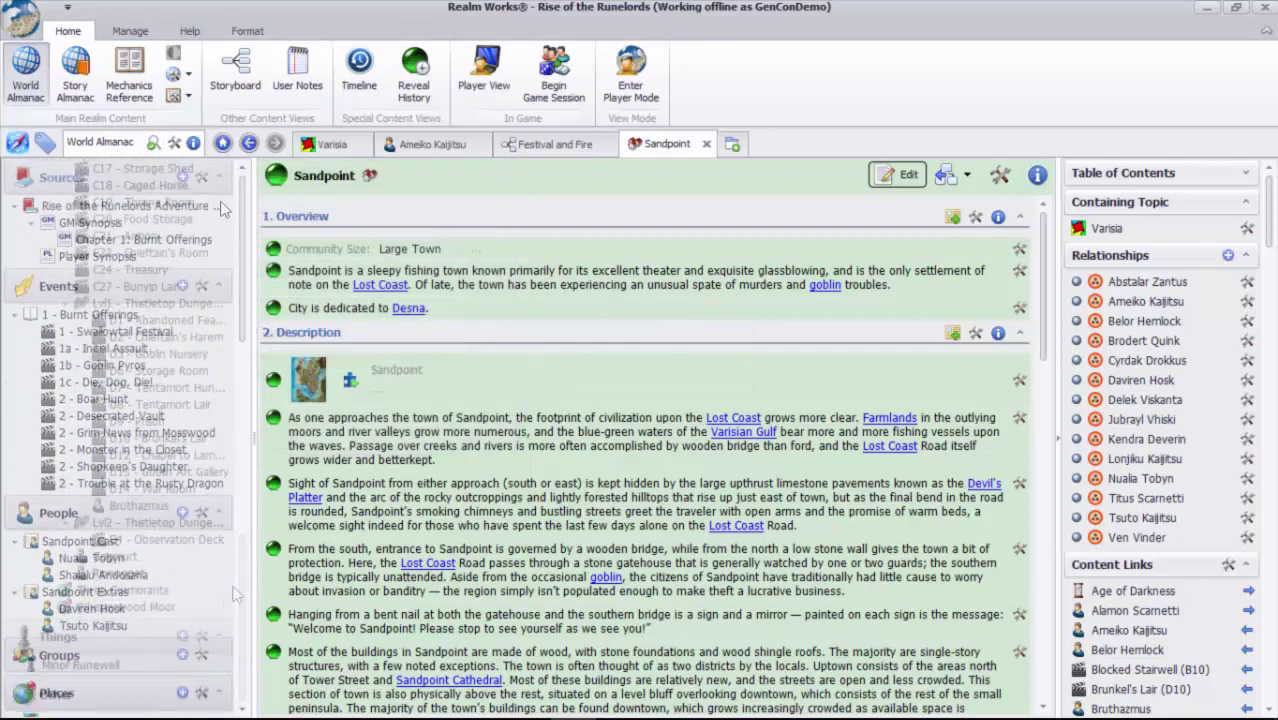
Add the required tag Character Role: Adversary to the goblin filter.
{"action": "left_click", "coordinate": [154, 141]}
{"action": "left_click", "coordinate": [224, 283]}
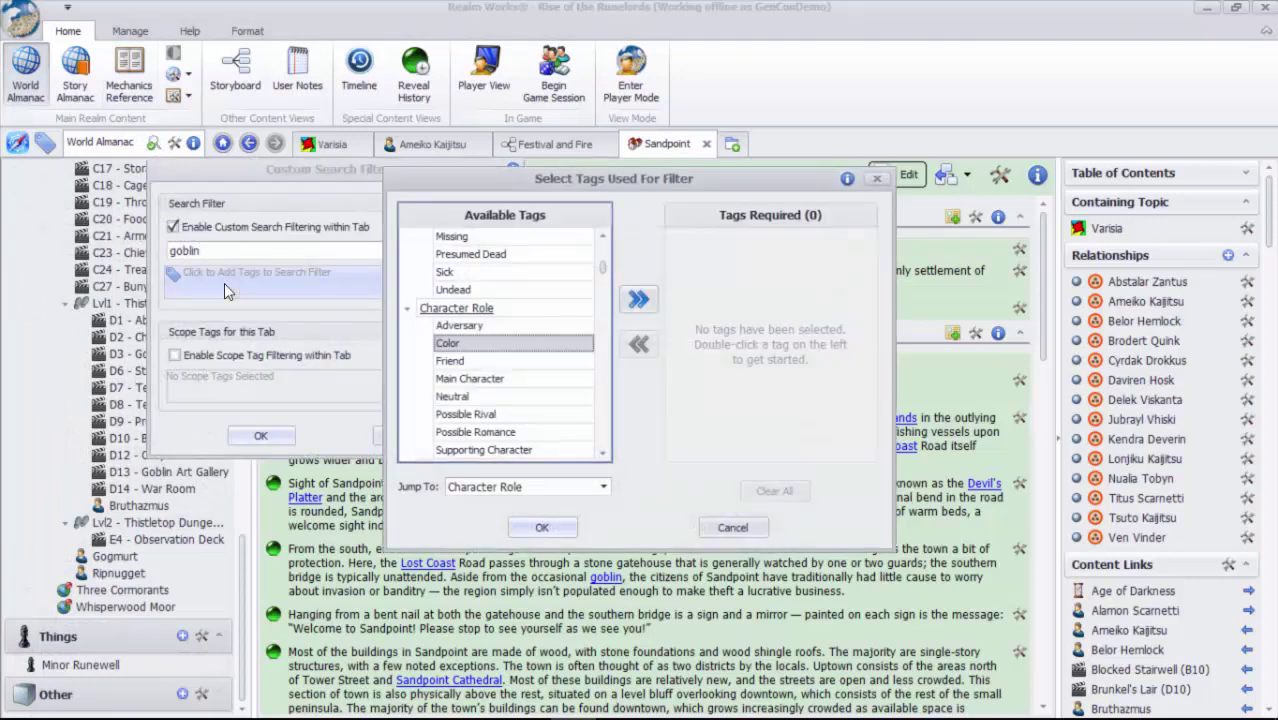
{"action": "left_click", "coordinate": [477, 323]}
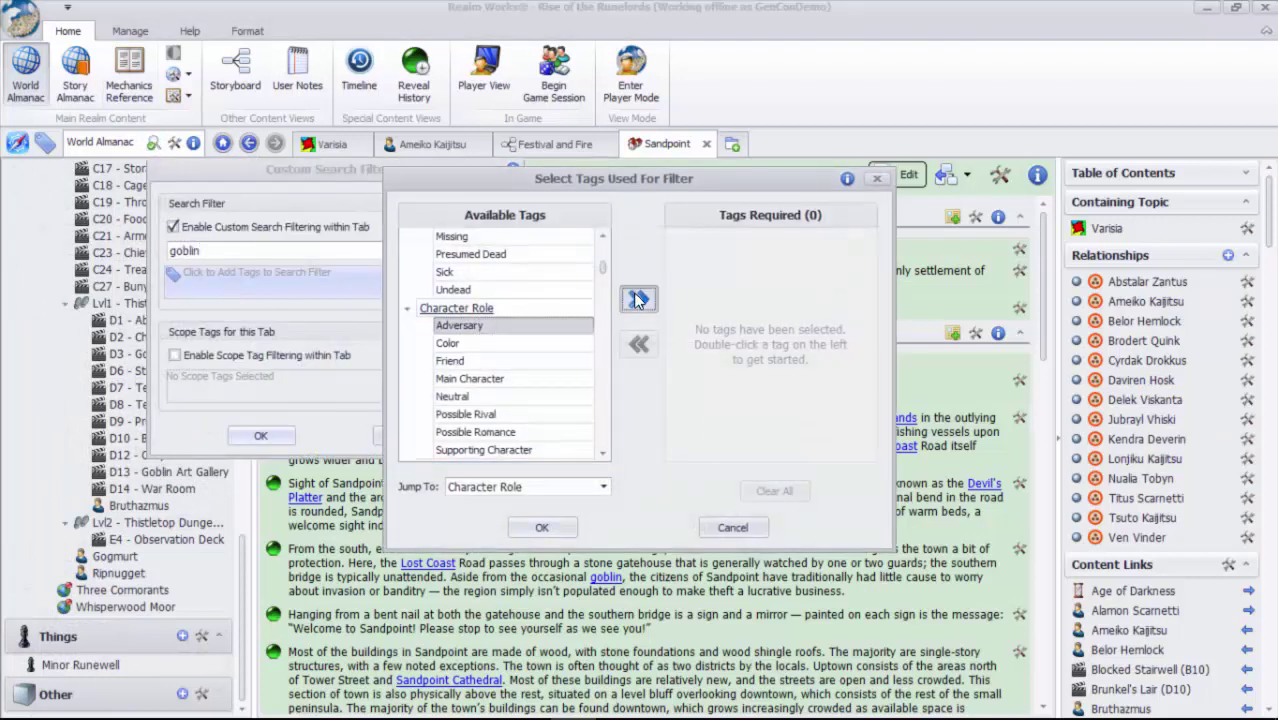
{"action": "left_click", "coordinate": [637, 300]}
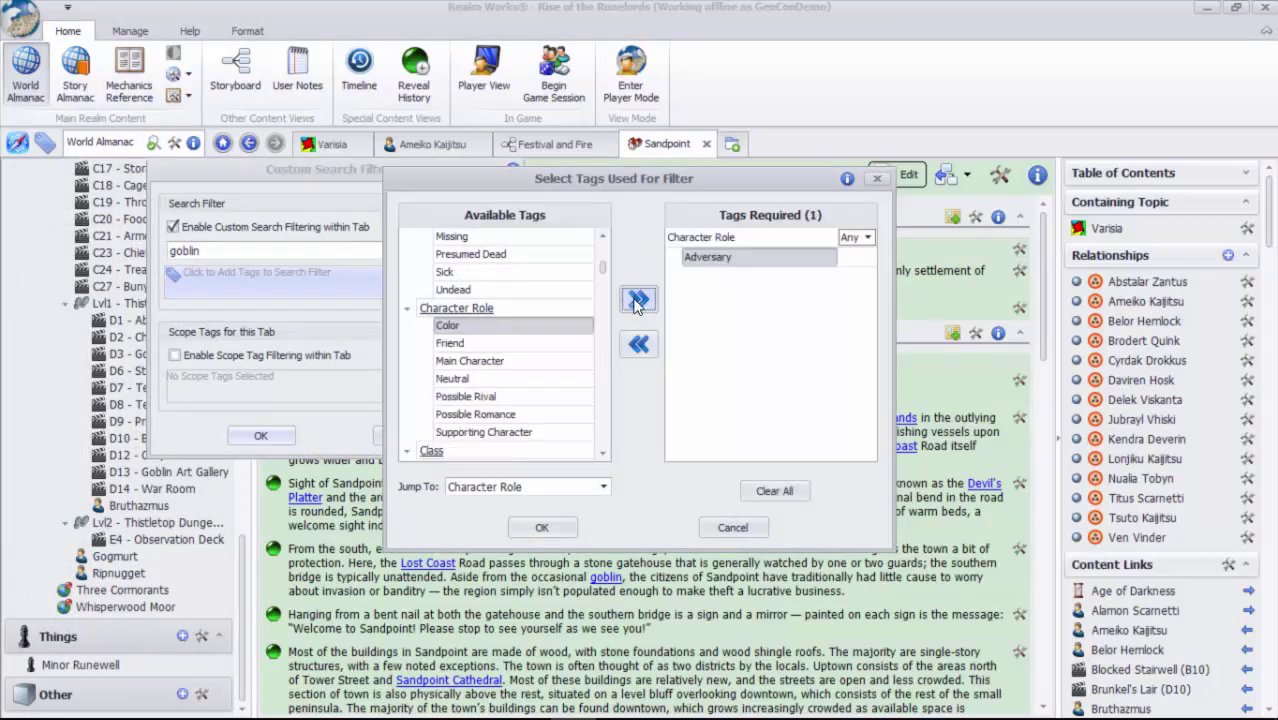
{"action": "left_click", "coordinate": [556, 530]}
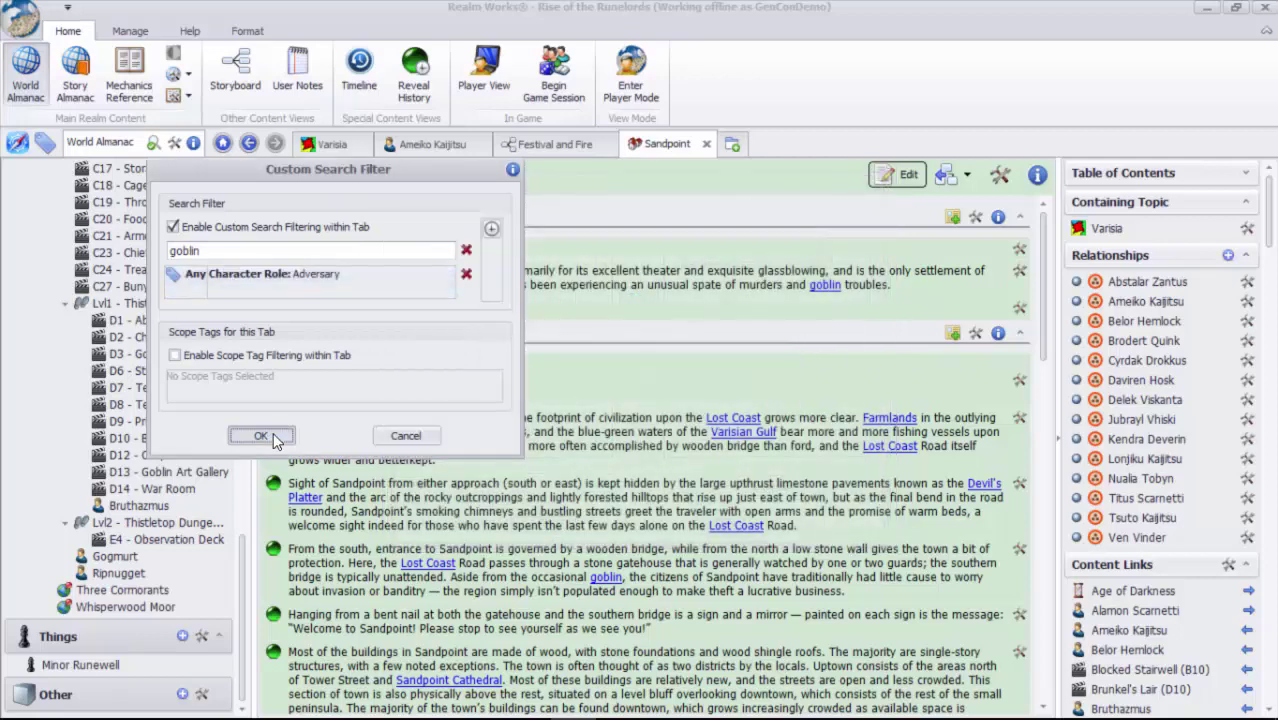
{"action": "left_click", "coordinate": [261, 436]}
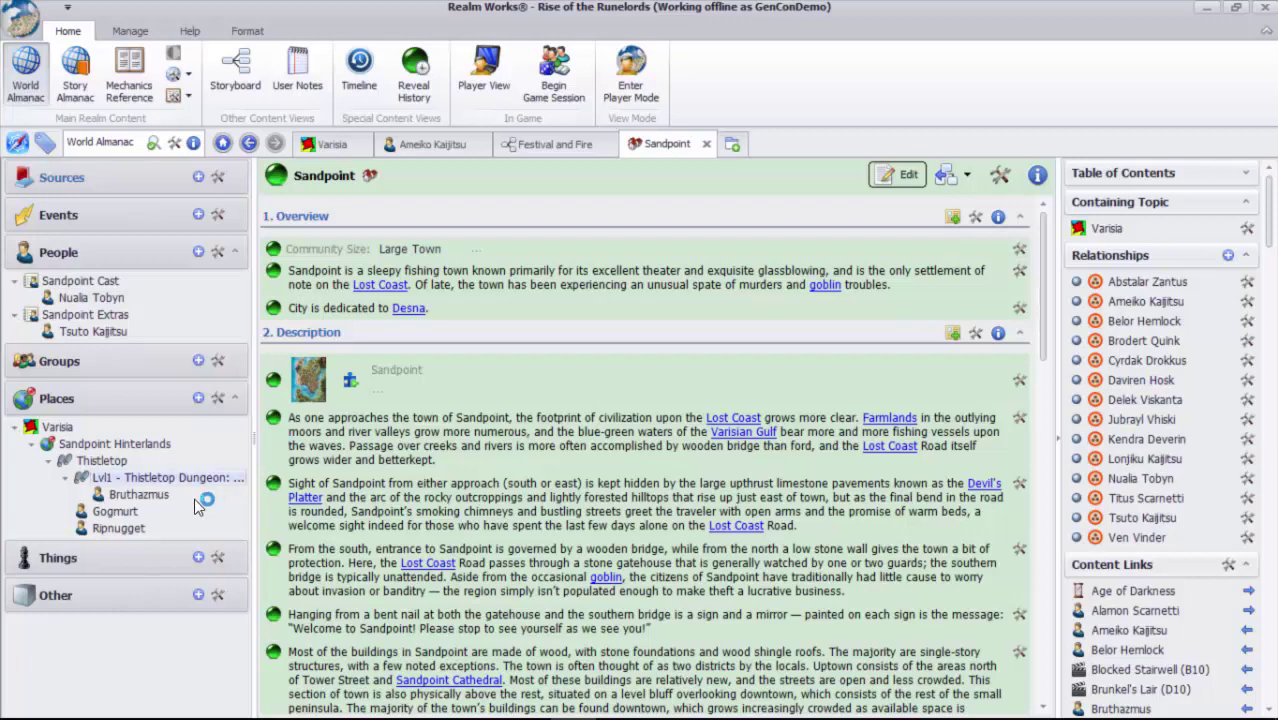
Open Gogmurt, follow links to Sandpoint and Ameiko Kaijitsu, then go back to Sandpoint.
{"action": "left_click", "coordinate": [160, 513]}
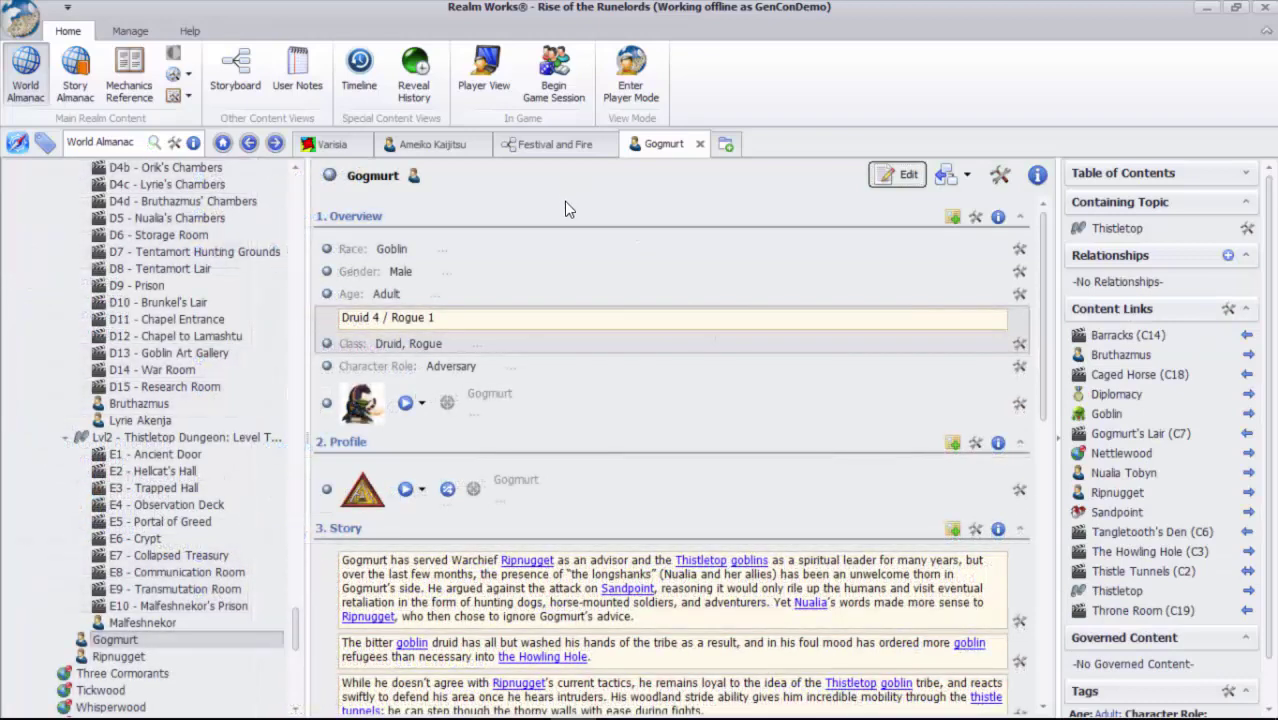
{"action": "left_click", "coordinate": [618, 590]}
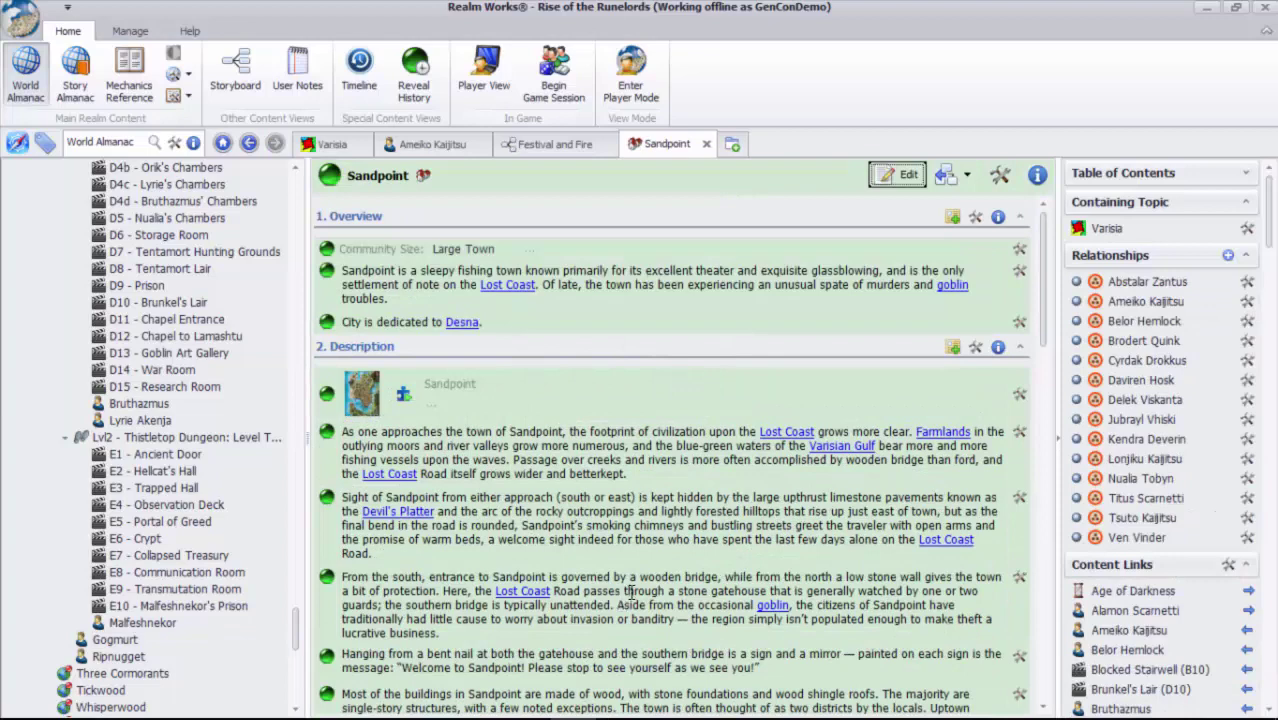
{"action": "left_click", "coordinate": [1114, 305]}
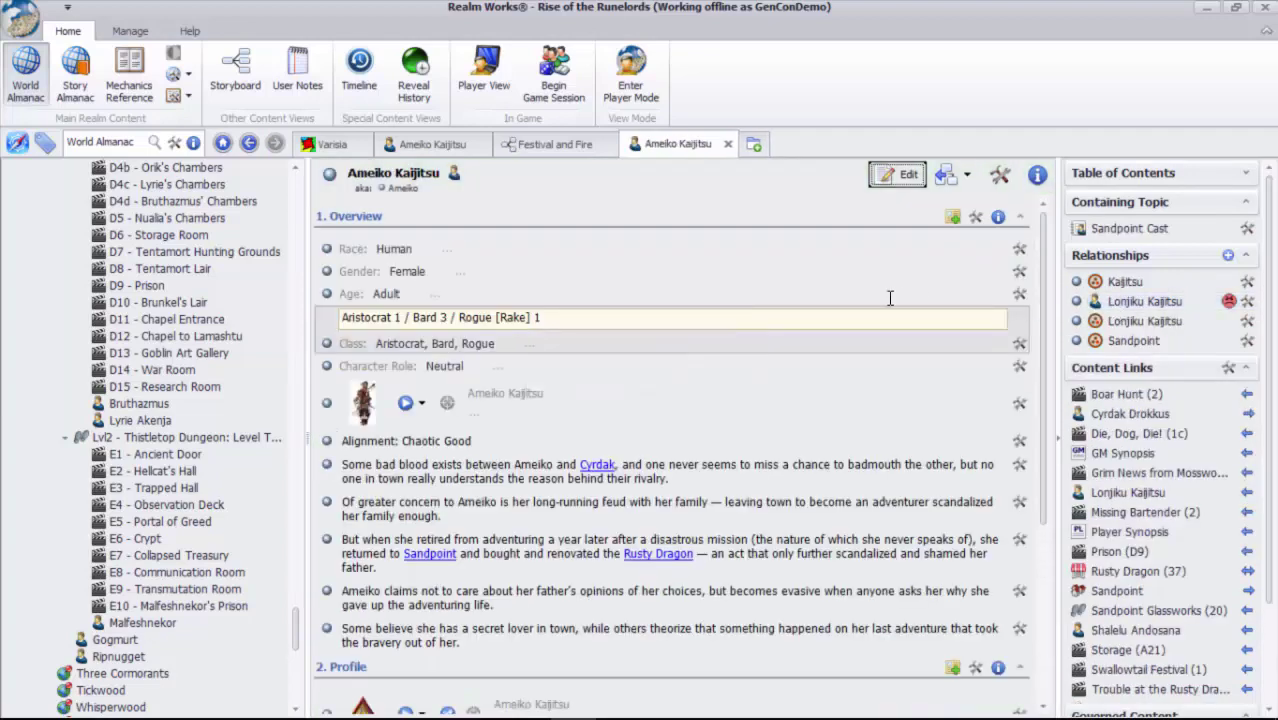
{"action": "left_click", "coordinate": [249, 143]}
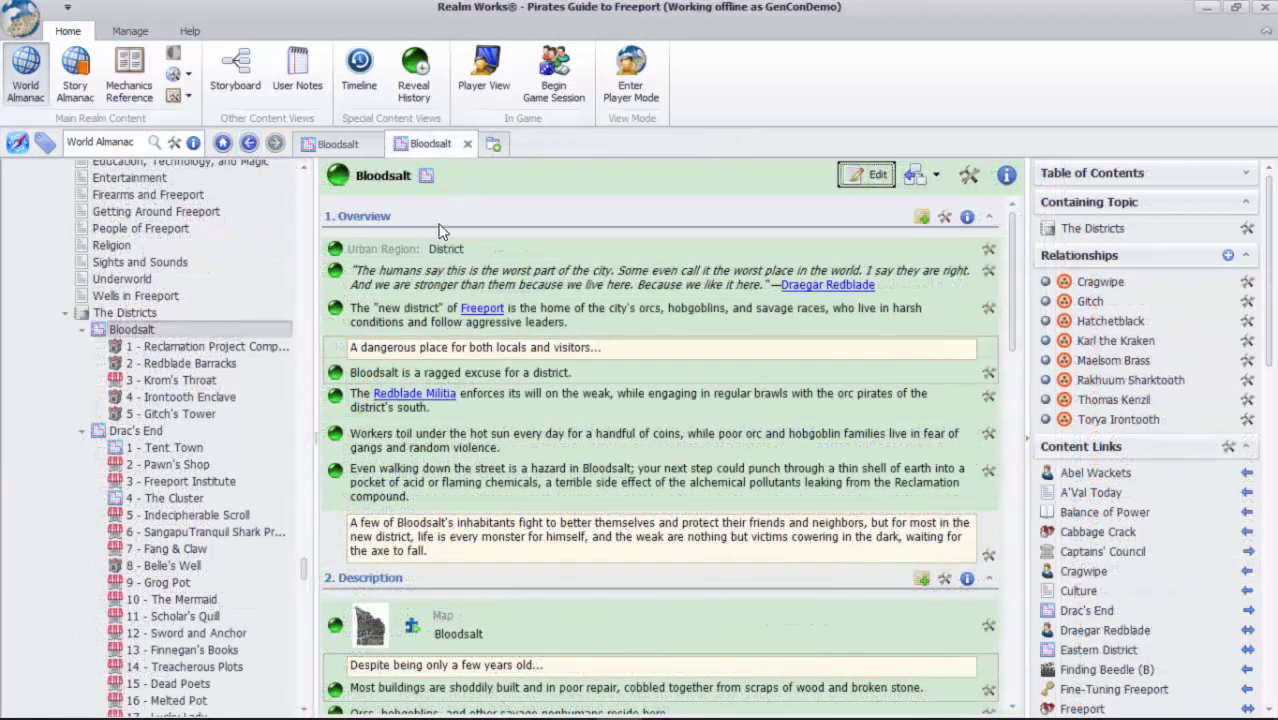
Open Warehouse District, follow its link to The Docks, then open Aporcus Beedle from Content Links.
{"action": "left_click_drag", "start_coordinate": [307, 568], "coordinate": [305, 672]}
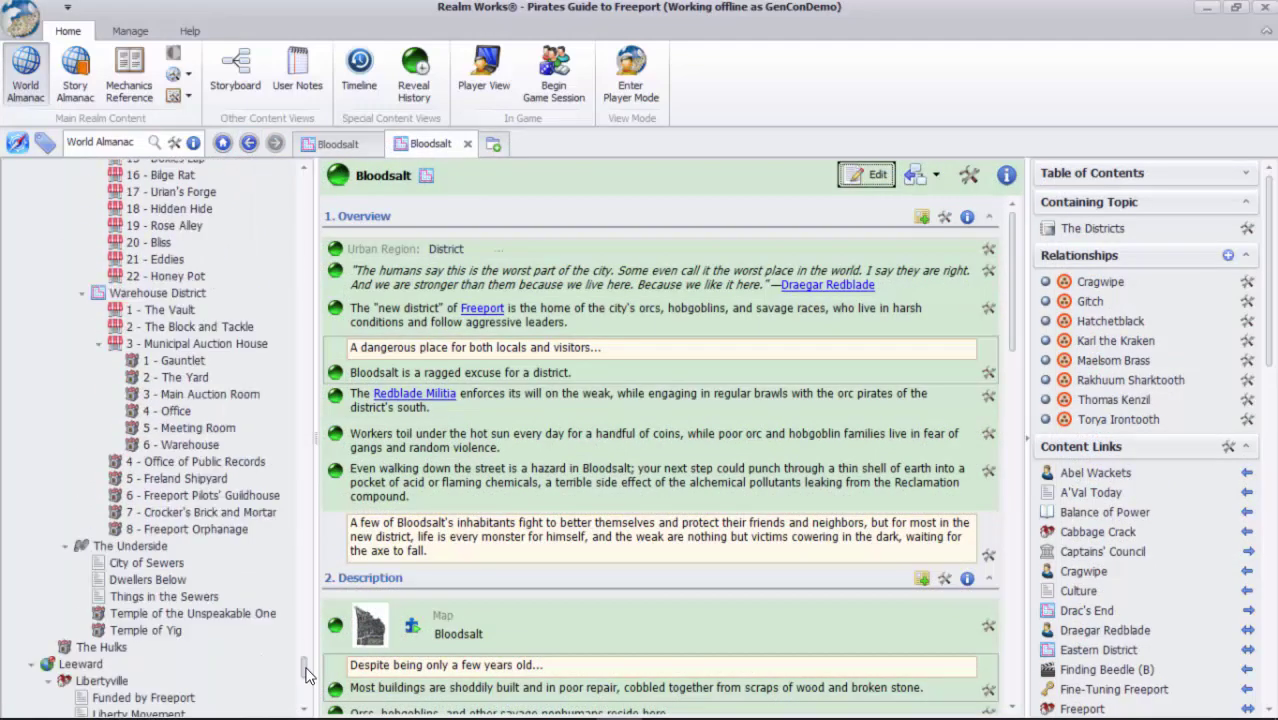
{"action": "left_click", "coordinate": [197, 297]}
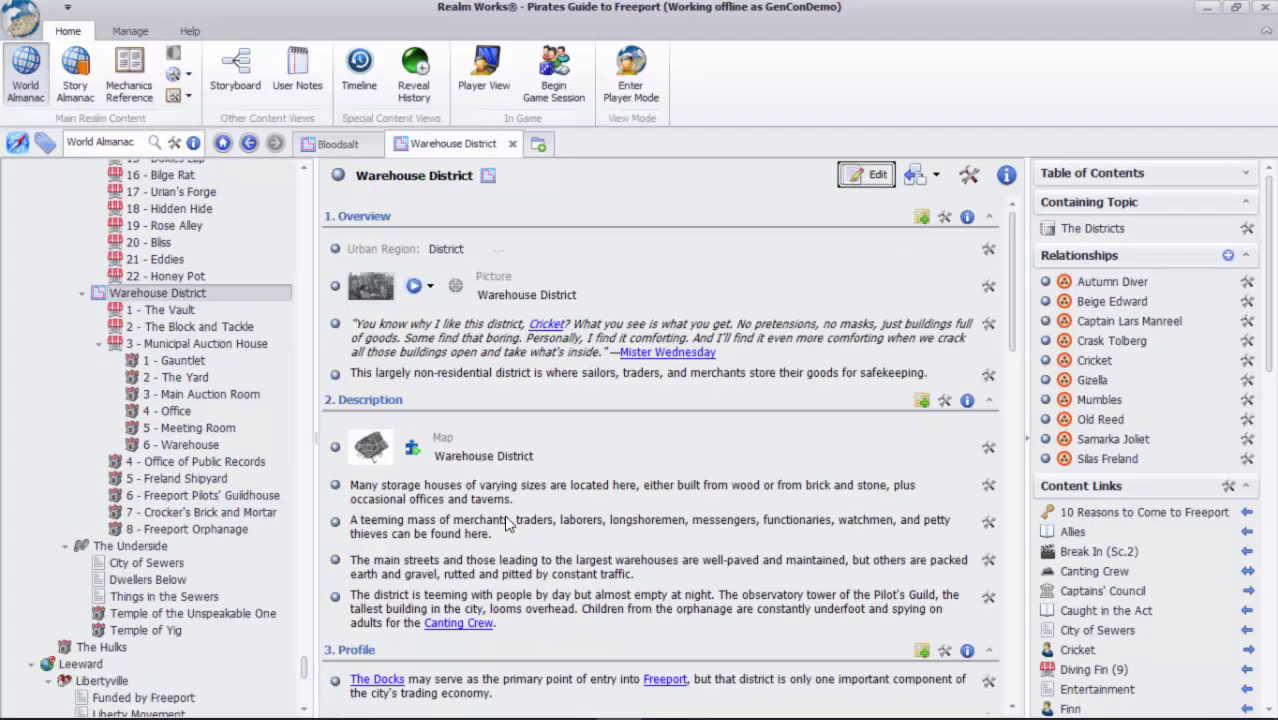
{"action": "left_click", "coordinate": [393, 683]}
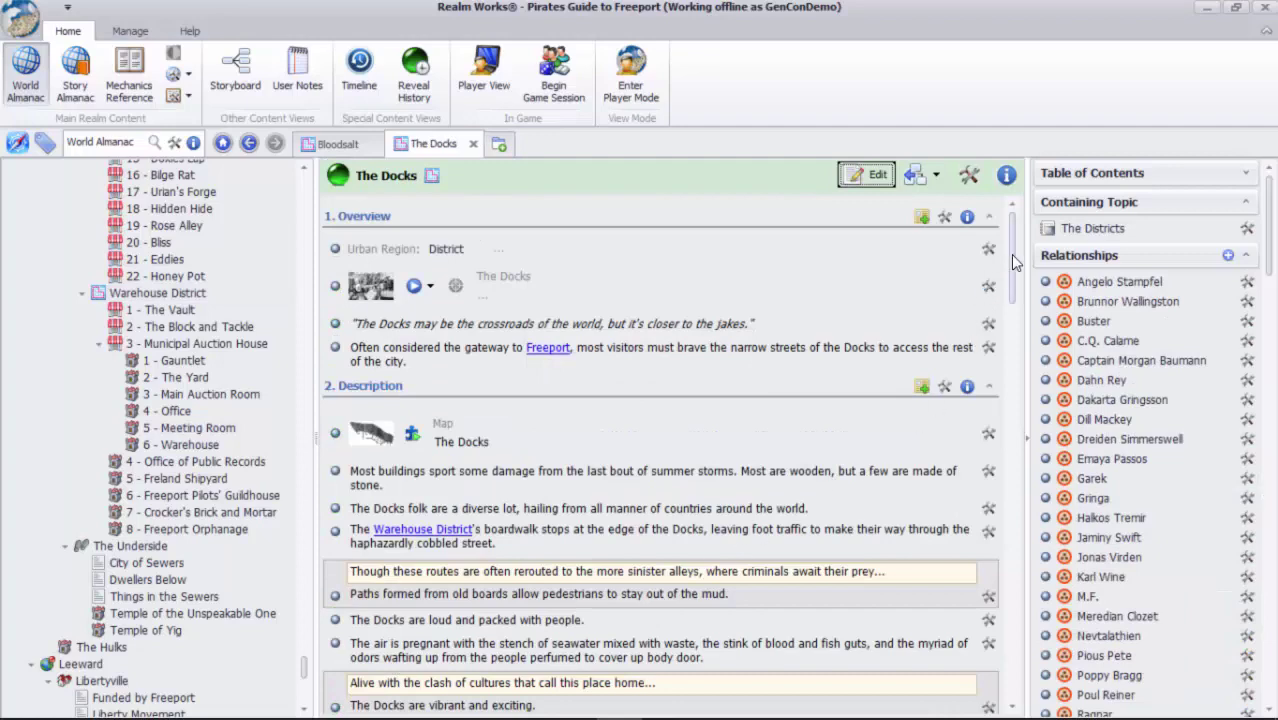
{"action": "mouse_move", "coordinate": [1013, 262]}
{"action": "left_mouse_down"}
{"action": "mouse_move", "coordinate": [994, 579]}
{"action": "mouse_move", "coordinate": [1014, 664]}
{"action": "mouse_move", "coordinate": [1009, 230]}
{"action": "left_mouse_up"}
{"action": "left_click_drag", "start_coordinate": [1272, 240], "coordinate": [1274, 345]}
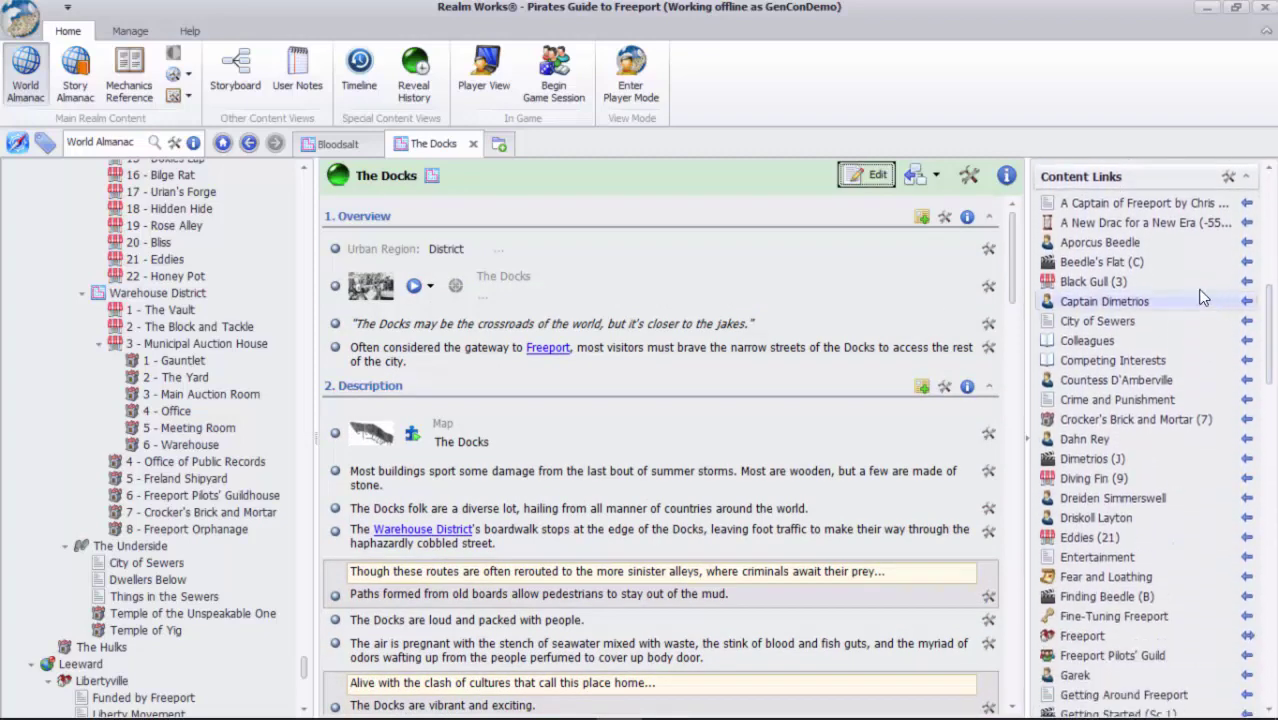
{"action": "left_click", "coordinate": [1155, 243]}
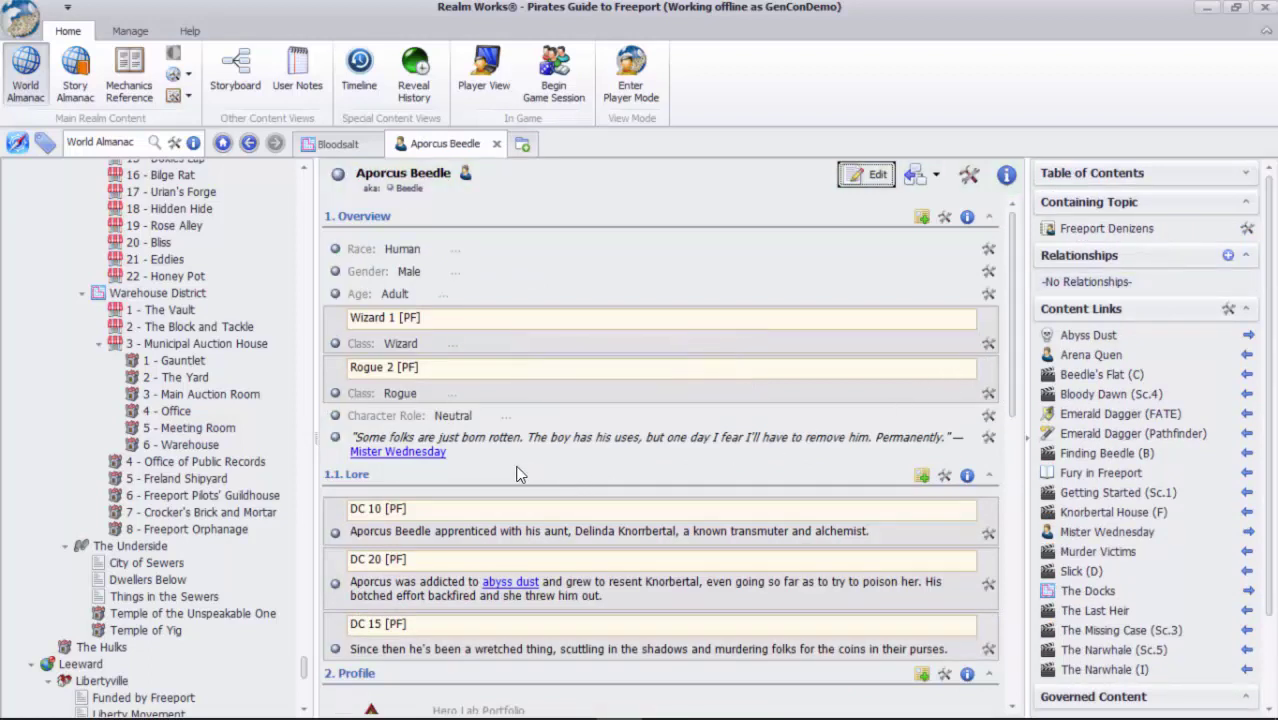
Follow the Mister Wednesday link and open Warehouse District in a new tab.
{"action": "left_click", "coordinate": [425, 456]}
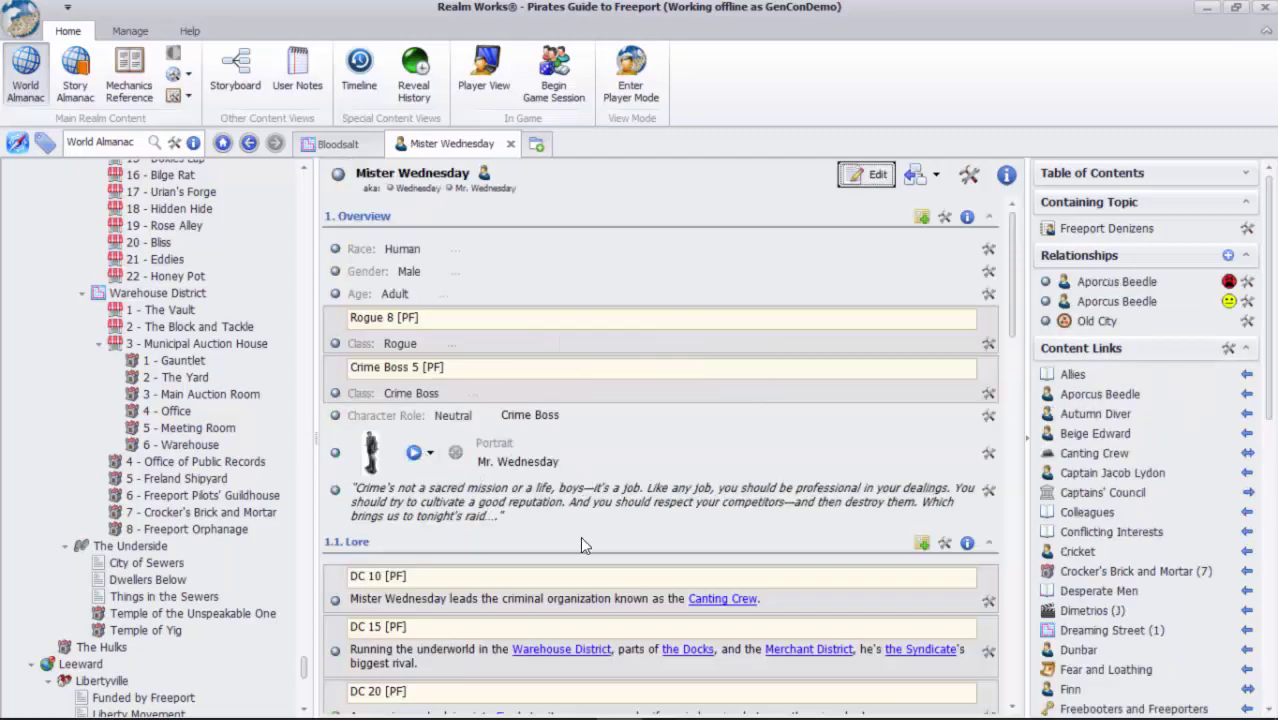
{"action": "right_click", "coordinate": [585, 649]}
{"action": "left_click", "coordinate": [597, 340]}
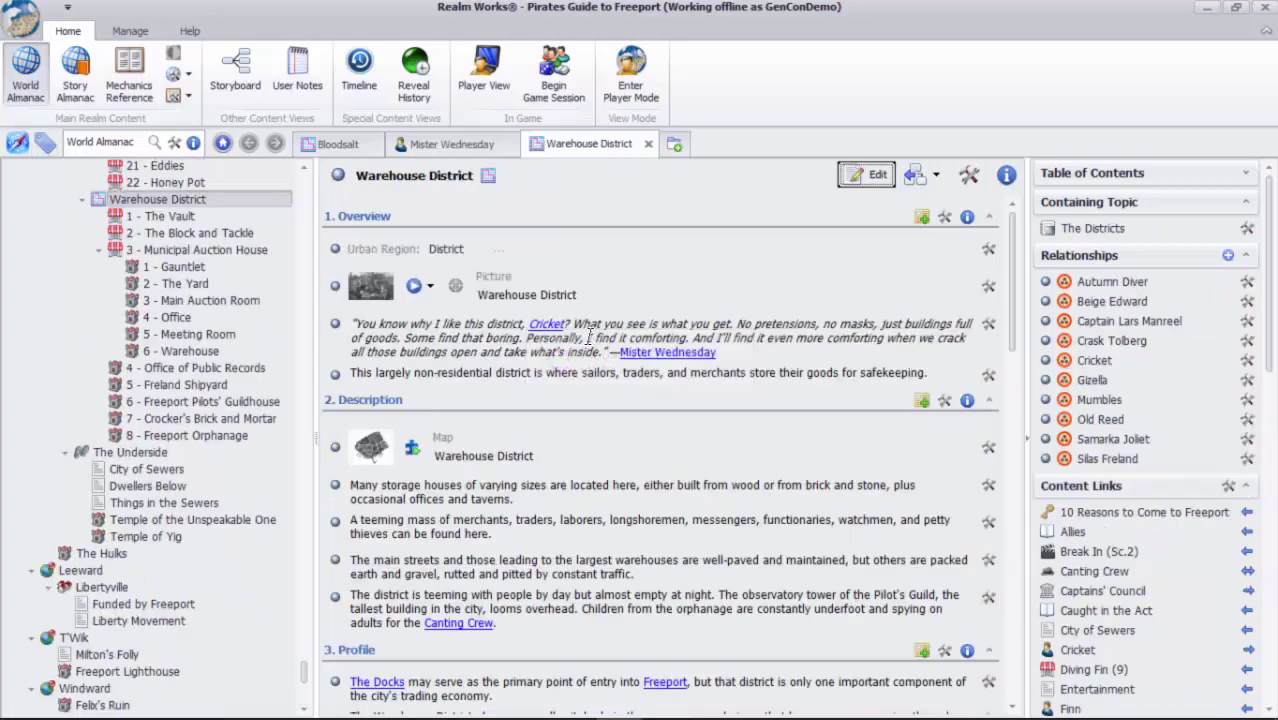
{"action": "left_click", "coordinate": [491, 148]}
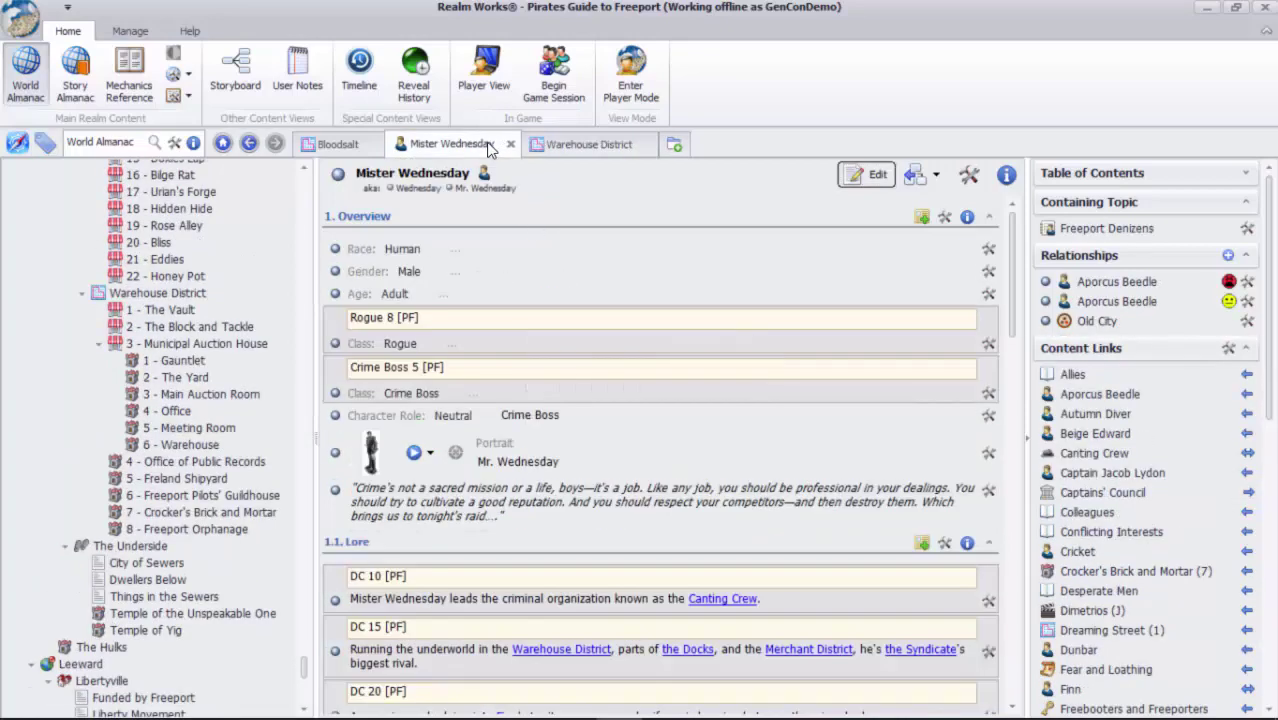
Return to Aporcus Beedle's page and open the Fury in Freeport storyline topic.
{"action": "left_click", "coordinate": [250, 143]}
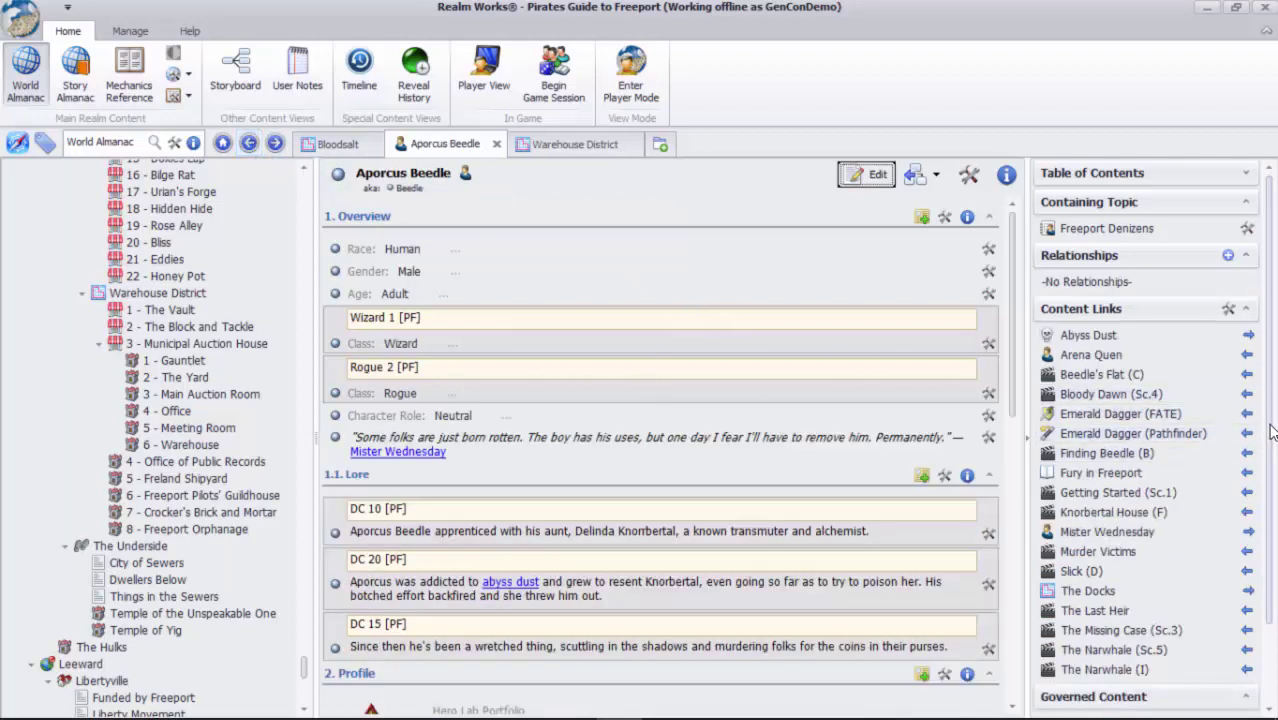
{"action": "left_click_drag", "start_coordinate": [1270, 427], "coordinate": [1272, 490]}
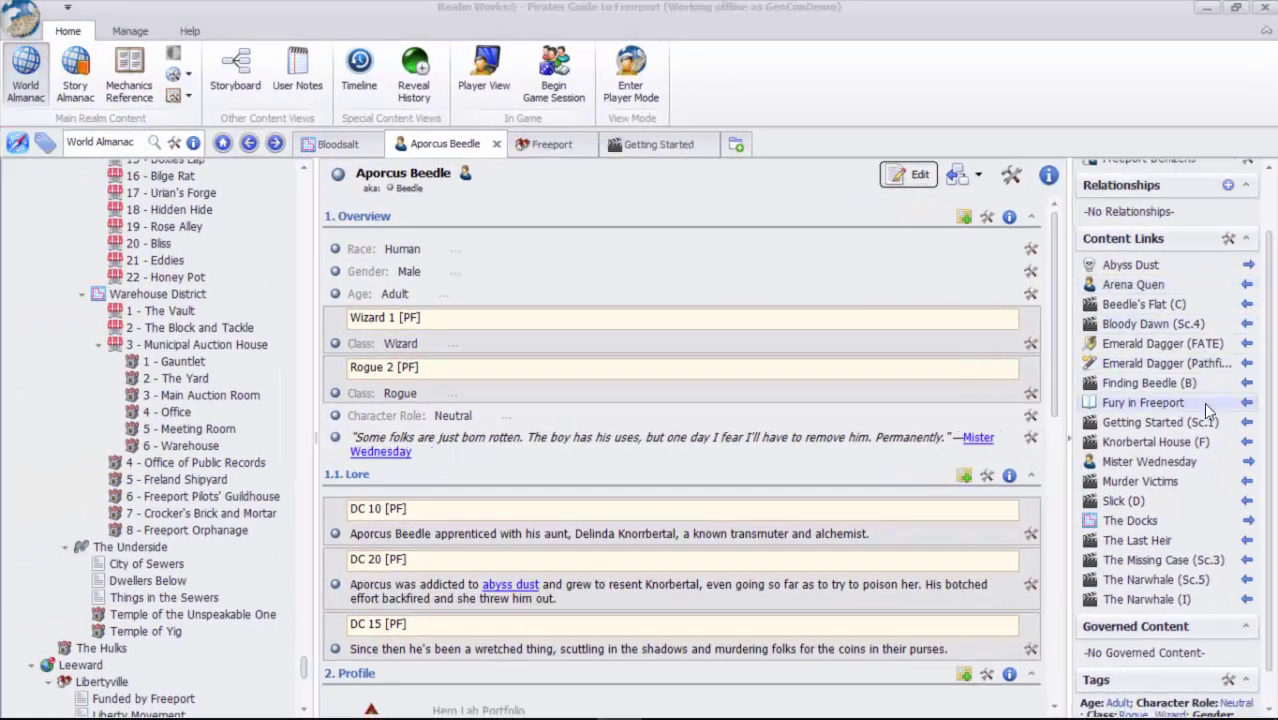
{"action": "left_click", "coordinate": [1203, 402]}
Pin the fitted Fury in Freeport plot graph for navigation and open its Getting Started scene.
{"action": "left_click", "coordinate": [1204, 433]}
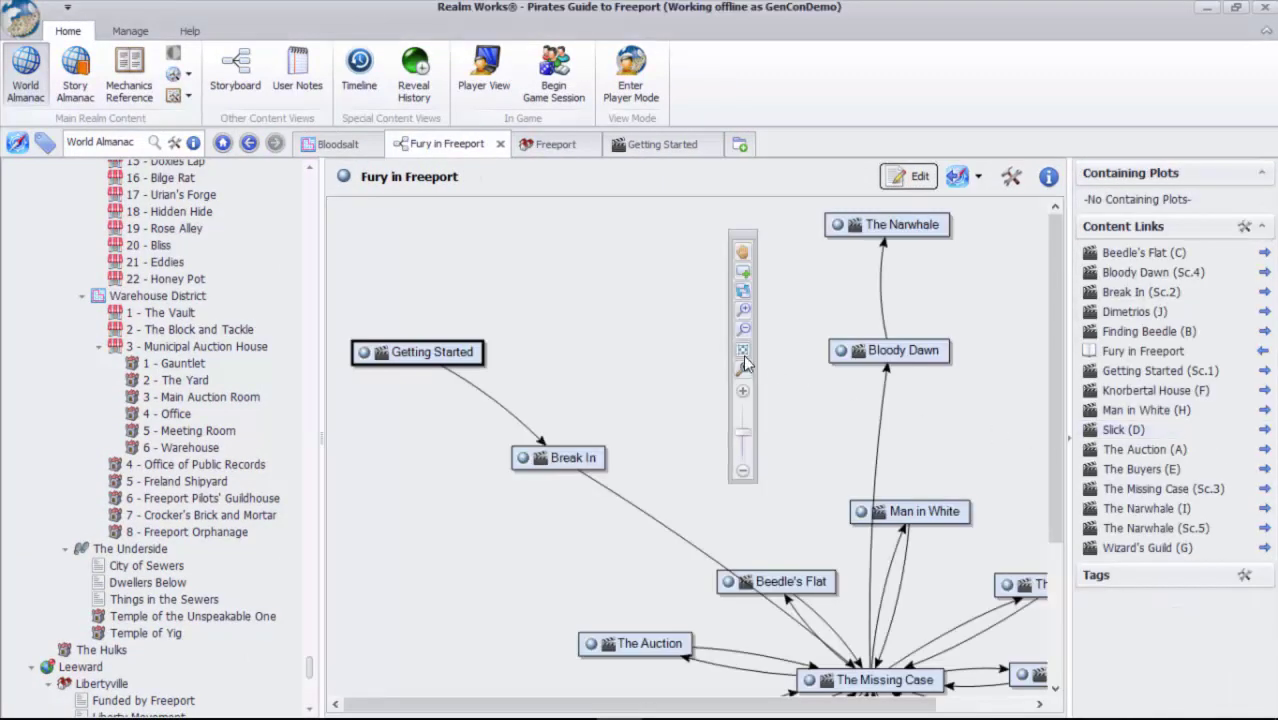
{"action": "left_click", "coordinate": [742, 349]}
{"action": "left_click_drag", "start_coordinate": [742, 235], "coordinate": [1020, 419]}
{"action": "left_click", "coordinate": [976, 179]}
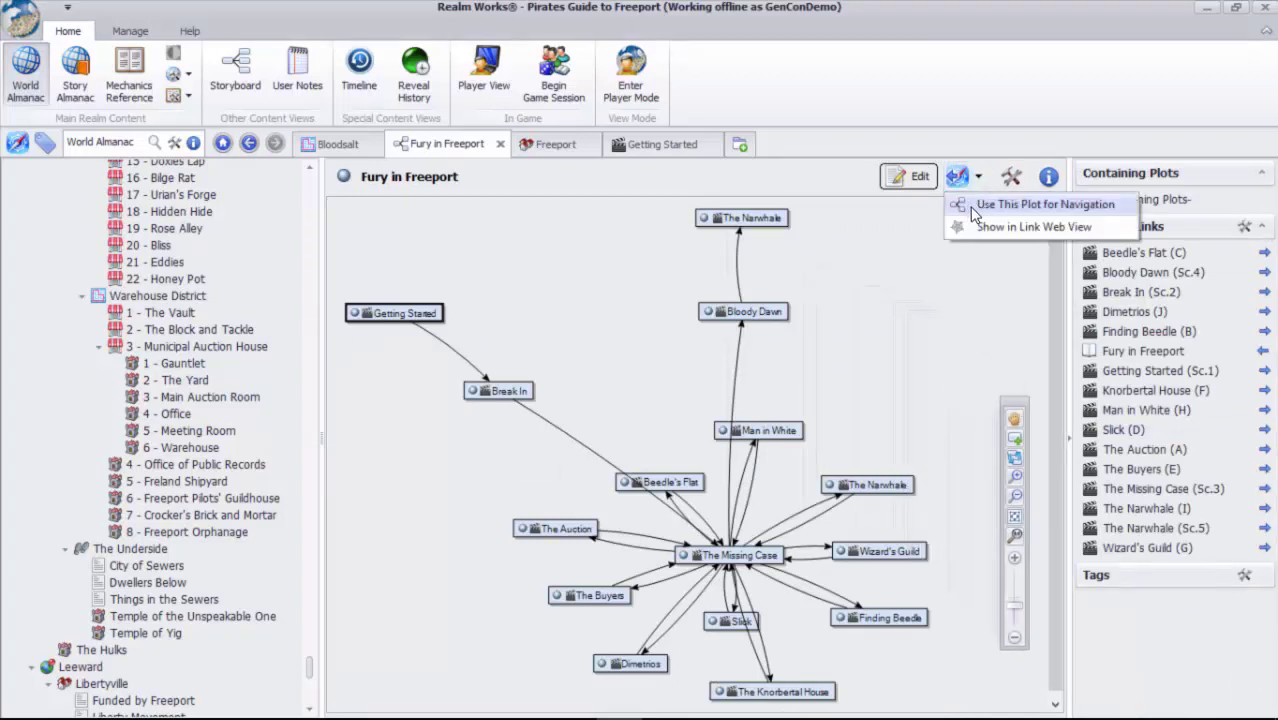
{"action": "left_click", "coordinate": [1040, 205]}
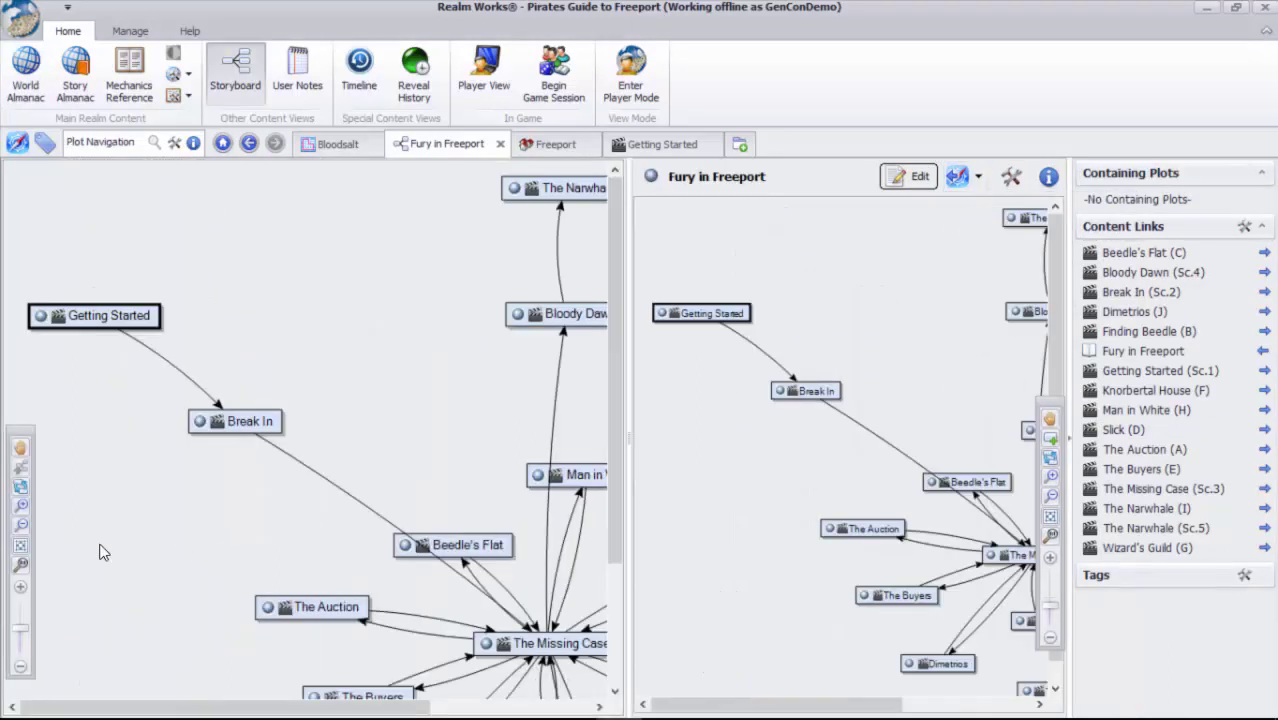
{"action": "left_click", "coordinate": [21, 548]}
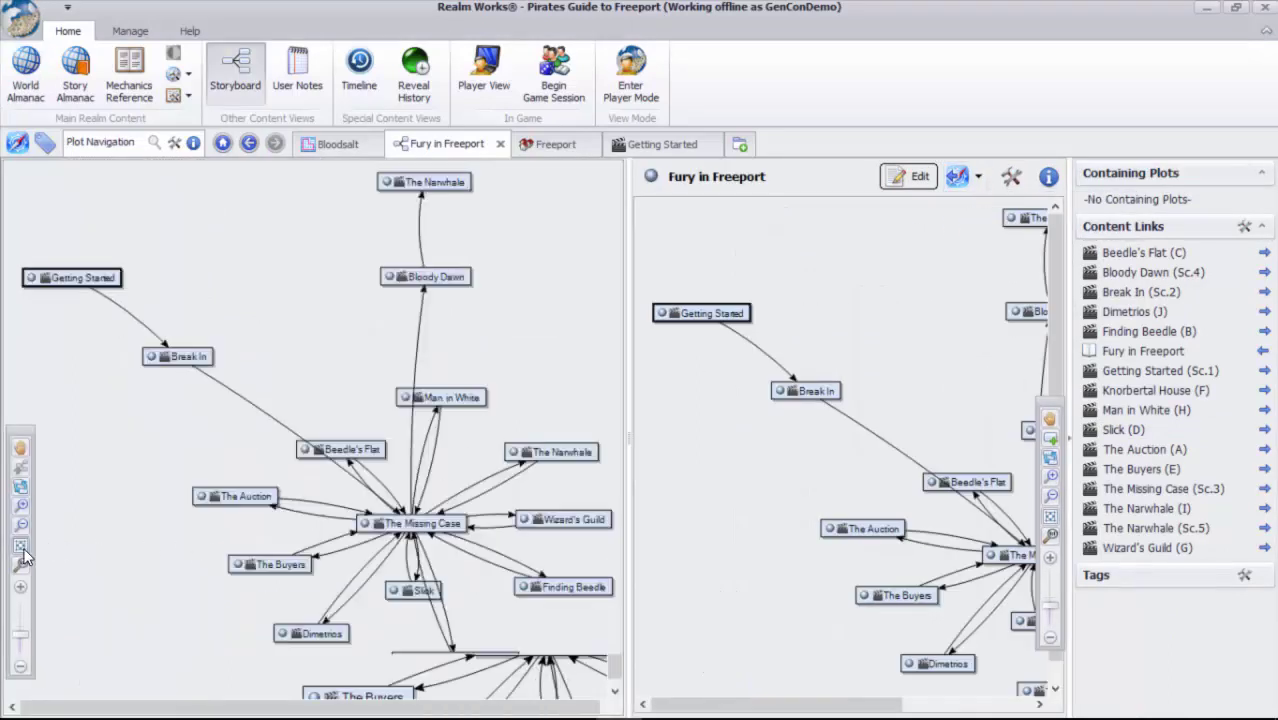
{"action": "left_click", "coordinate": [63, 279]}
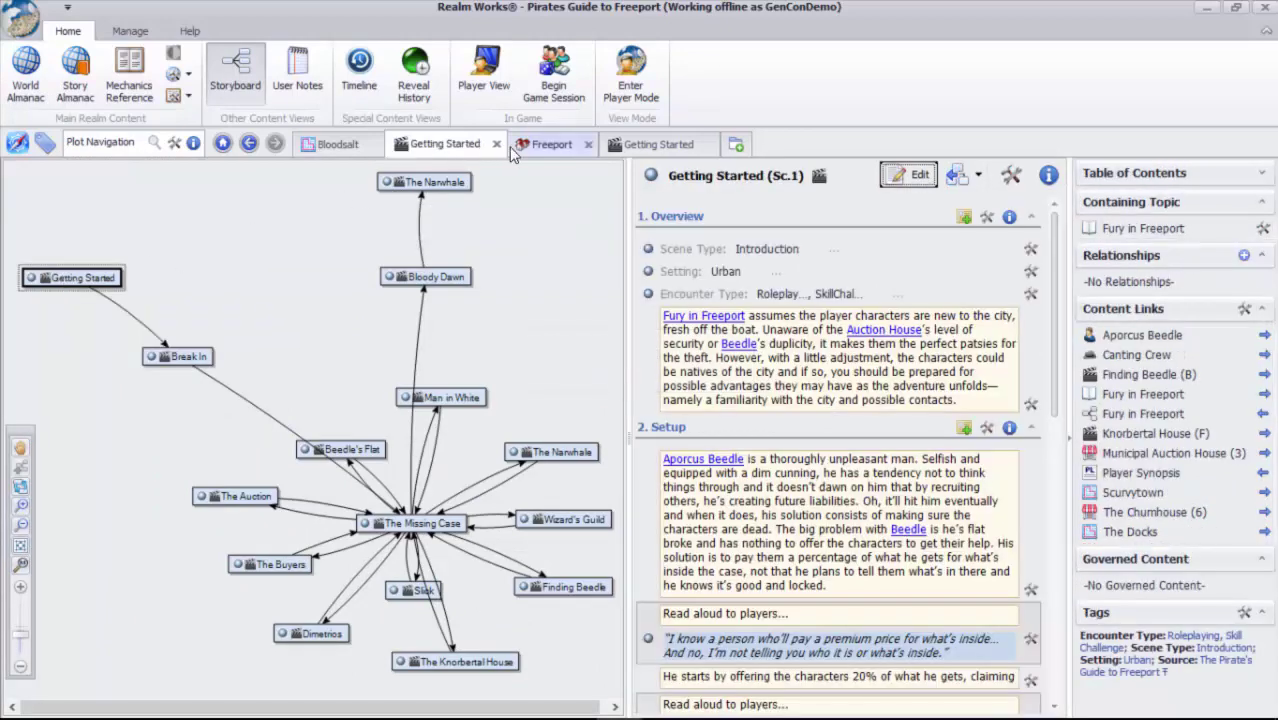
From the Freeport map, open the Bloodsalt and Eastern District pins, then return to Getting Started.
{"action": "left_click", "coordinate": [549, 145]}
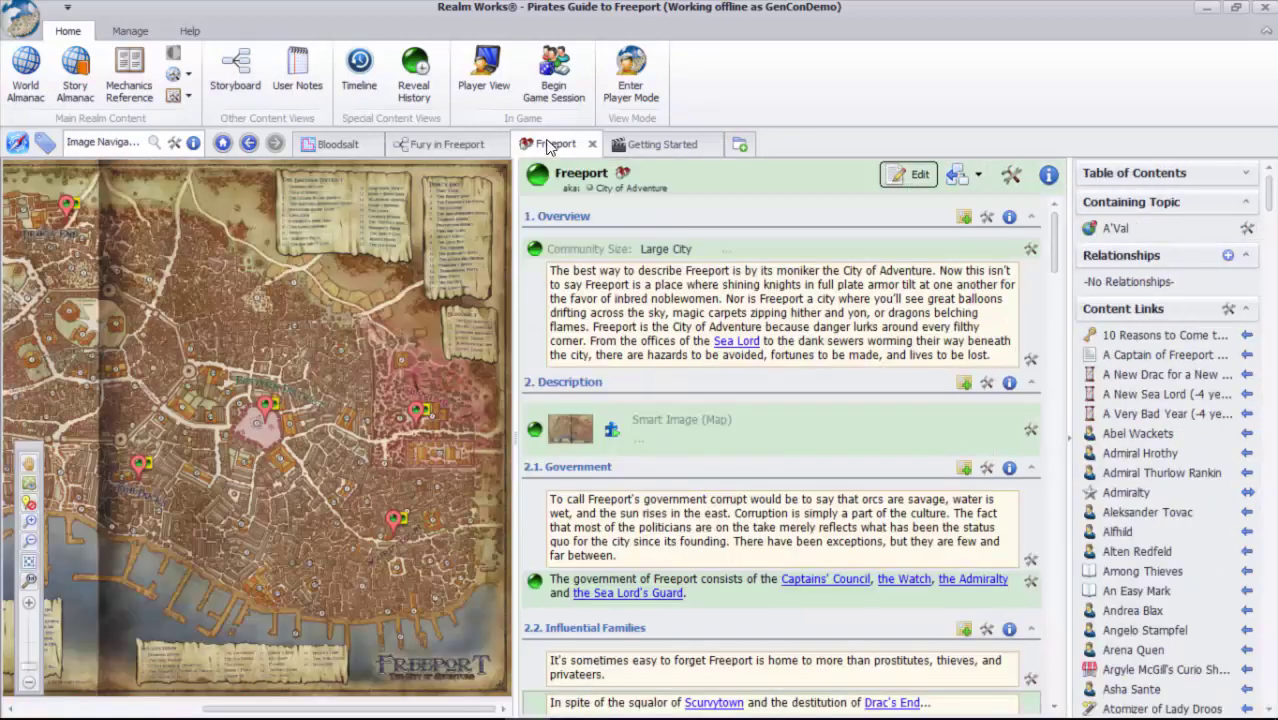
{"action": "left_click", "coordinate": [413, 410]}
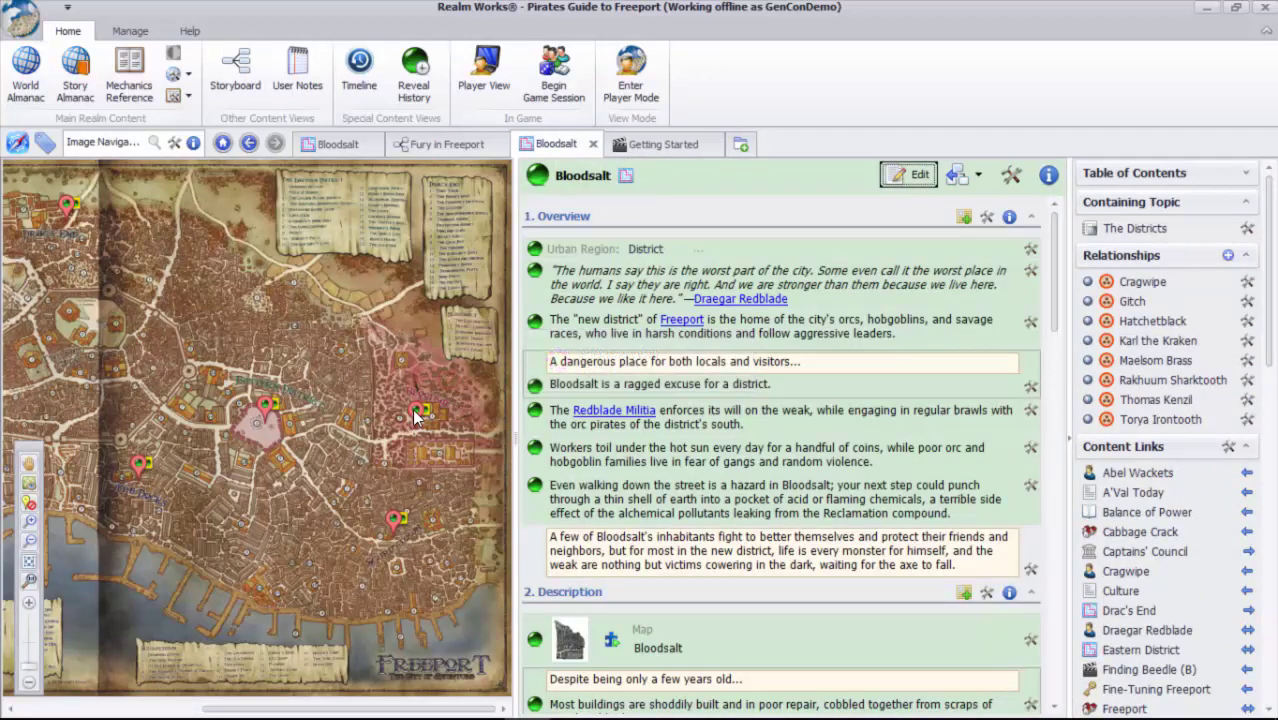
{"action": "left_click", "coordinate": [263, 402]}
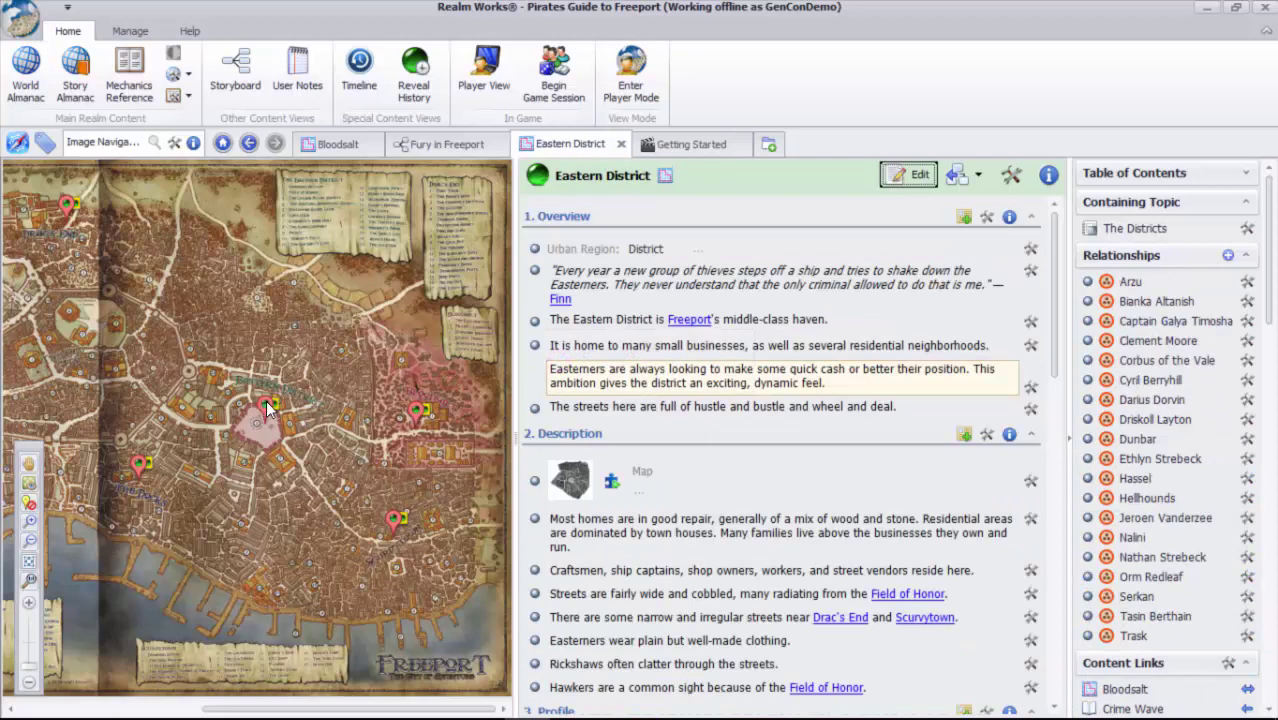
{"action": "left_click", "coordinate": [700, 146]}
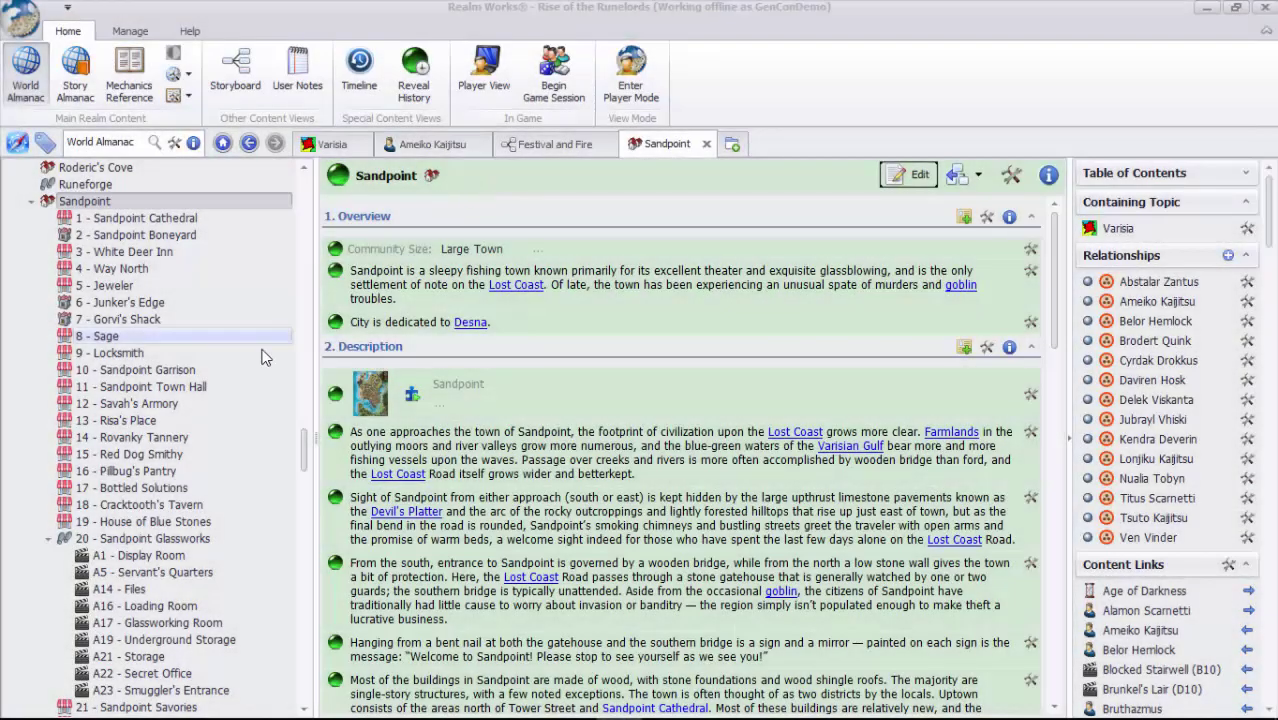
Collapse Sandpoint Glassworks and Catacombs of Wrath, then re-expand Sandpoint's numbered locations.
{"action": "left_click", "coordinate": [48, 541]}
{"action": "mouse_move", "coordinate": [306, 450]}
{"action": "left_mouse_down"}
{"action": "mouse_move", "coordinate": [305, 528]}
{"action": "mouse_move", "coordinate": [305, 470]}
{"action": "left_mouse_up"}
{"action": "left_click", "coordinate": [48, 292]}
{"action": "left_click", "coordinate": [31, 424]}
{"action": "left_click", "coordinate": [31, 424]}
{"action": "scroll", "coordinate": [305, 470], "scroll_direction": "down", "scroll_amount": 3}
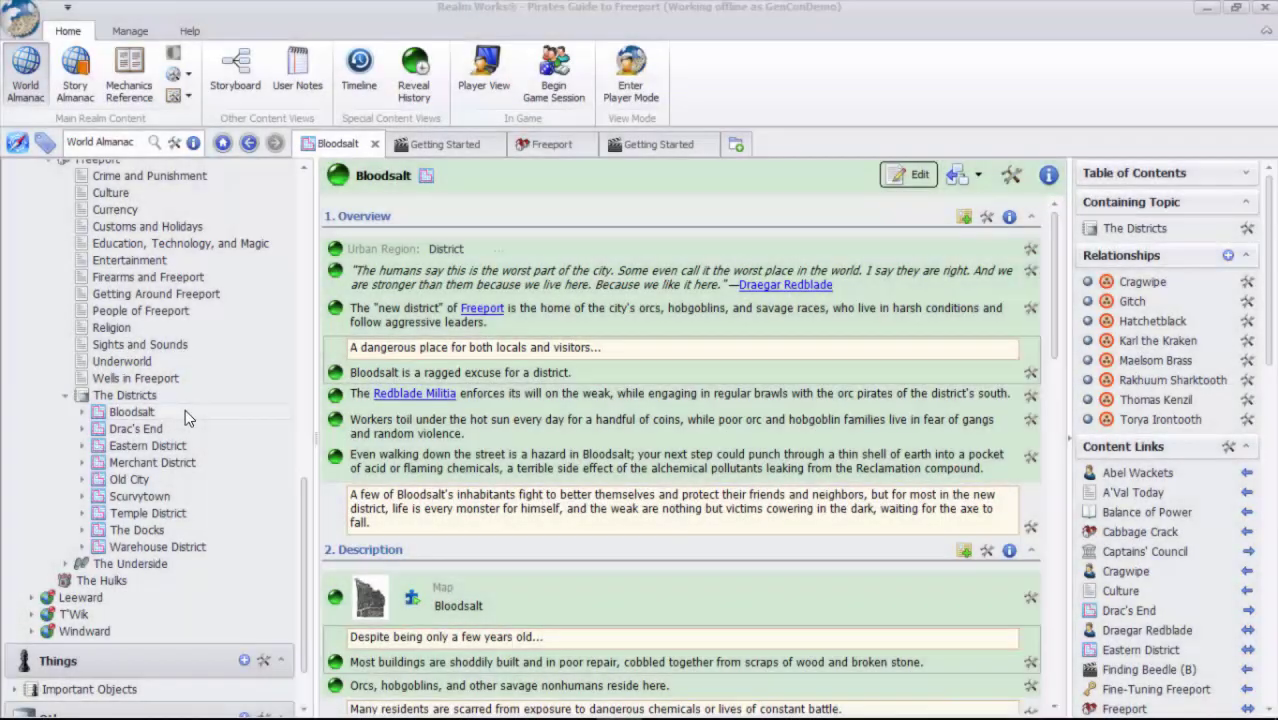
Expand the Bloodsalt, Drac's End and Eastern District districts to show their locations.
{"action": "left_click", "coordinate": [112, 414]}
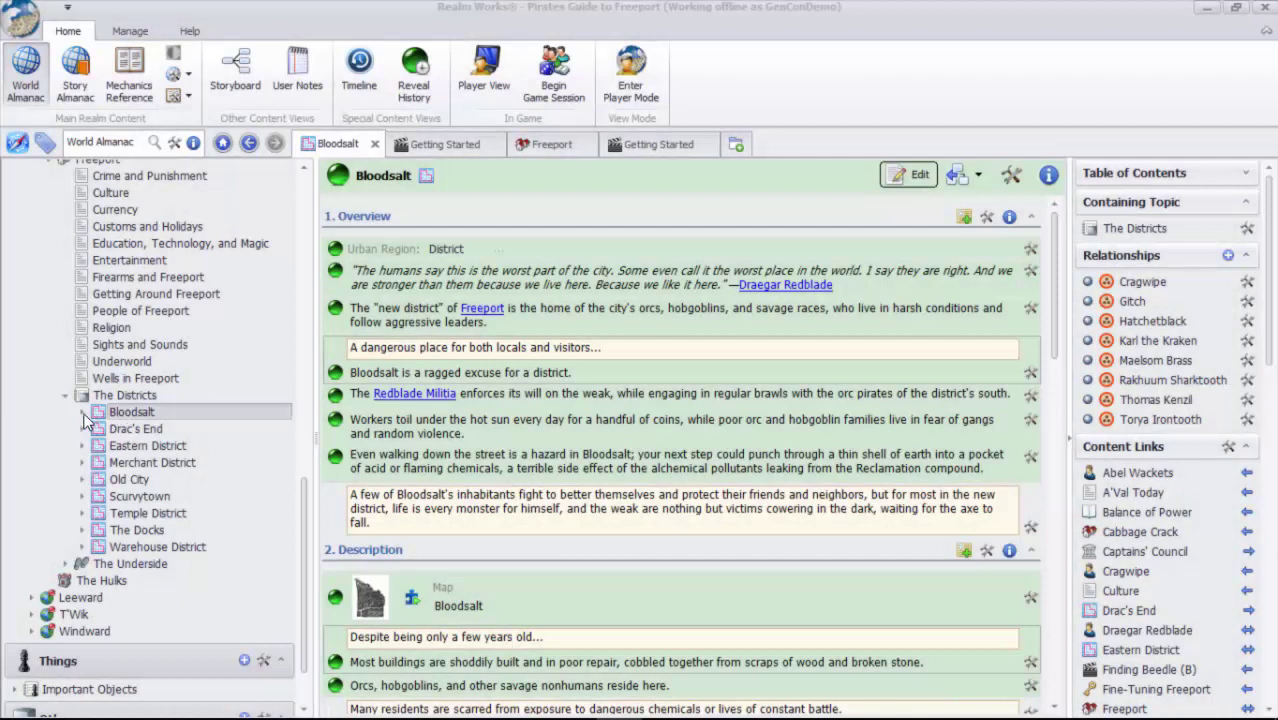
{"action": "left_click", "coordinate": [84, 412]}
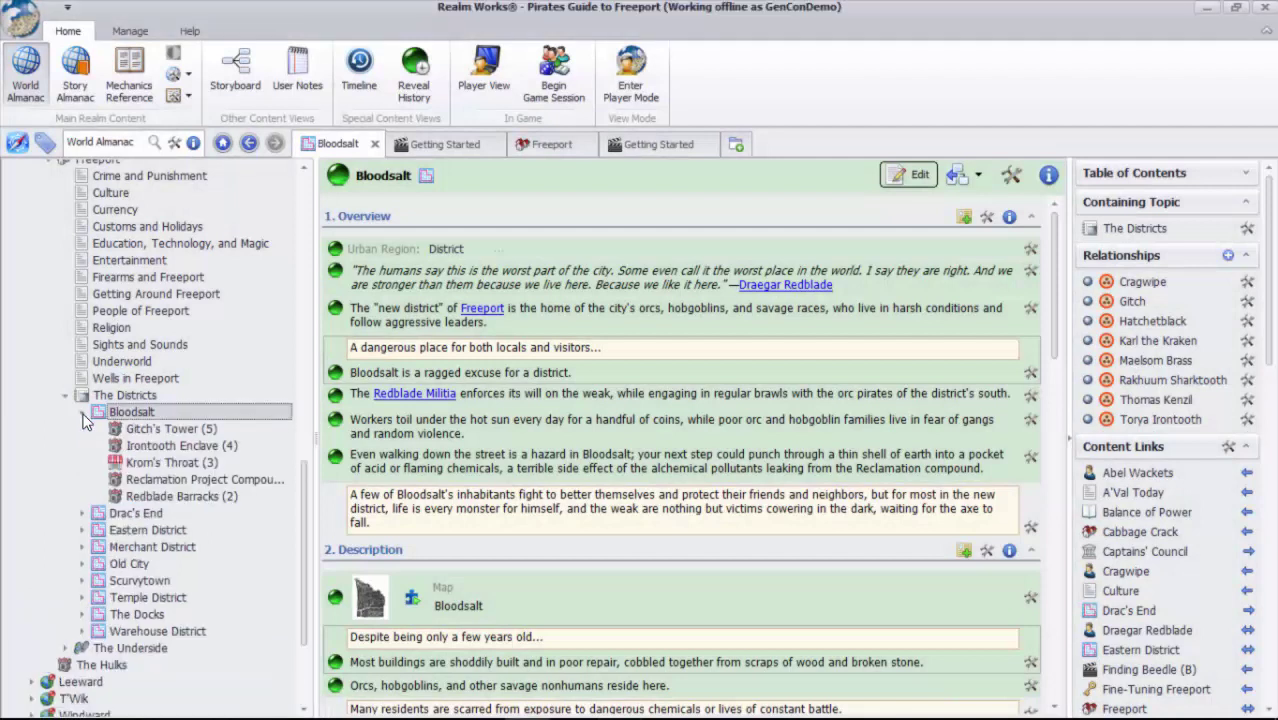
{"action": "left_click", "coordinate": [84, 513]}
{"action": "scroll", "coordinate": [86, 522], "scroll_direction": "down", "scroll_amount": 4}
{"action": "left_click", "coordinate": [82, 597]}
{"action": "scroll", "coordinate": [84, 604], "scroll_direction": "down", "scroll_amount": 7}
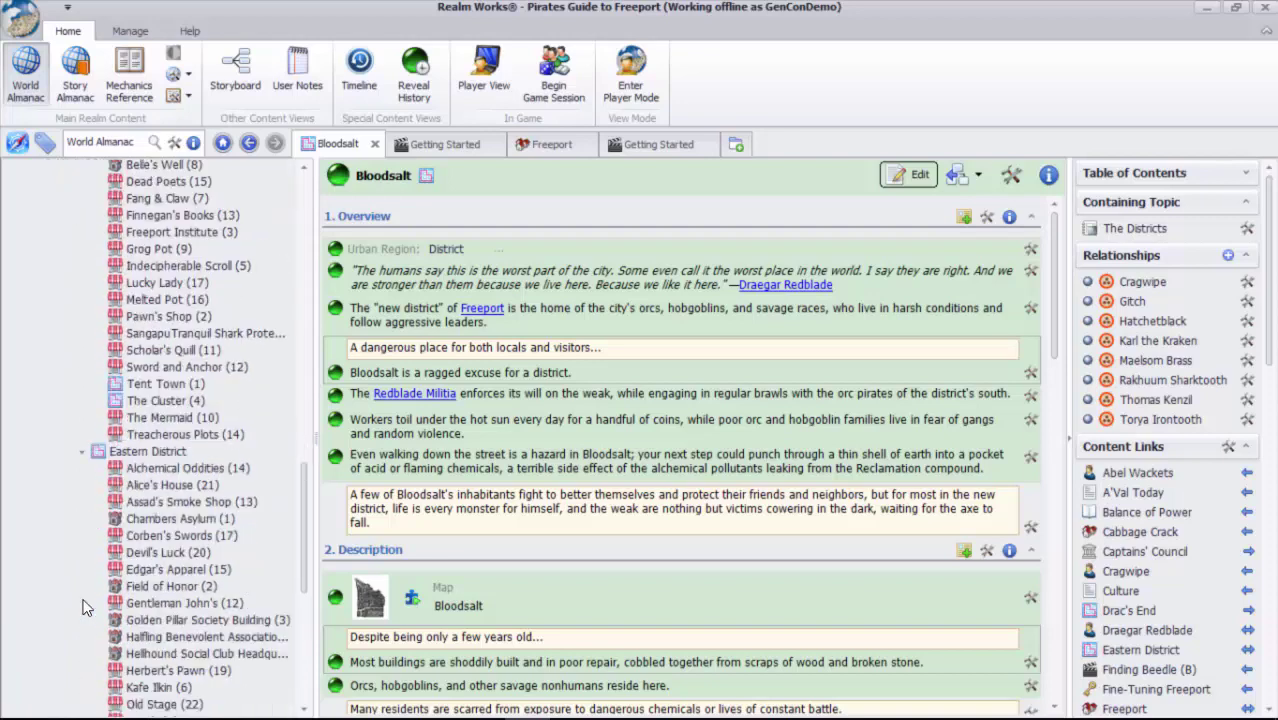
{"action": "scroll", "coordinate": [84, 607], "scroll_direction": "down", "scroll_amount": 2}
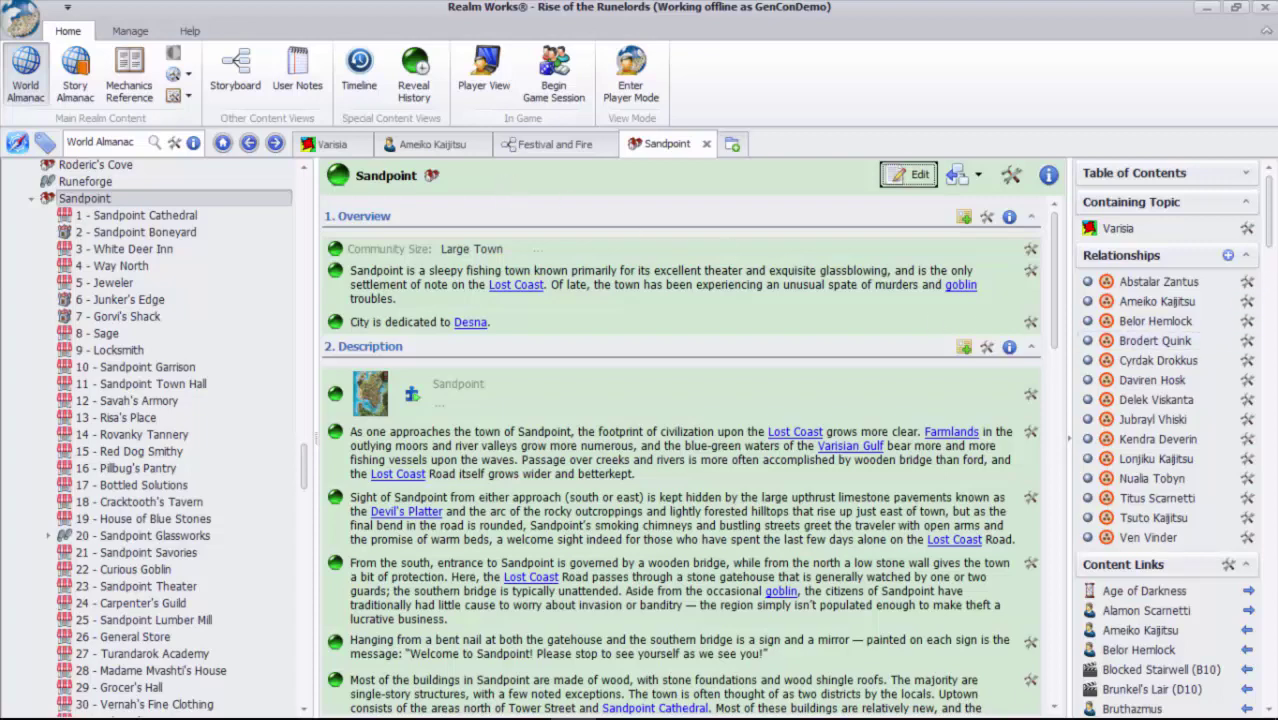
Open Ameiko Kaijitsu's topic from the Relationships panel of the Sandpoint page.
{"action": "scroll", "coordinate": [1272, 246], "scroll_direction": "down", "scroll_amount": 2}
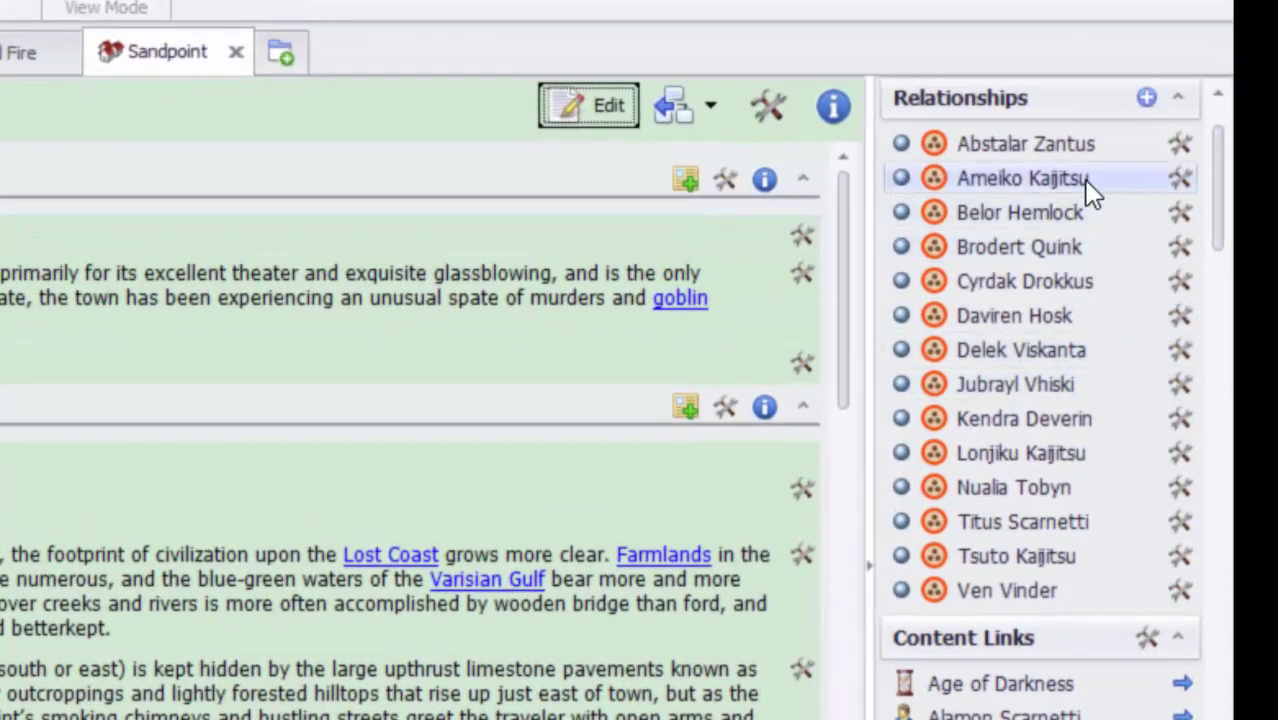
{"action": "mouse_move", "coordinate": [1088, 188]}
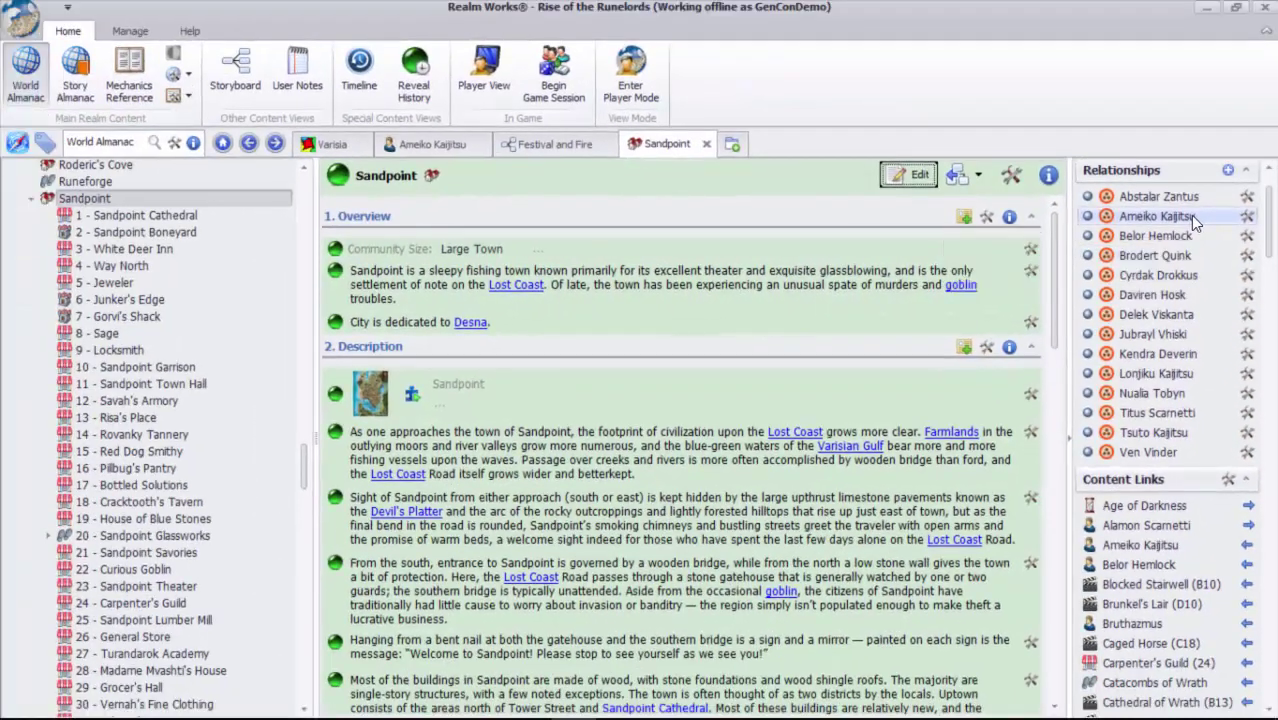
{"action": "left_click", "coordinate": [1082, 178]}
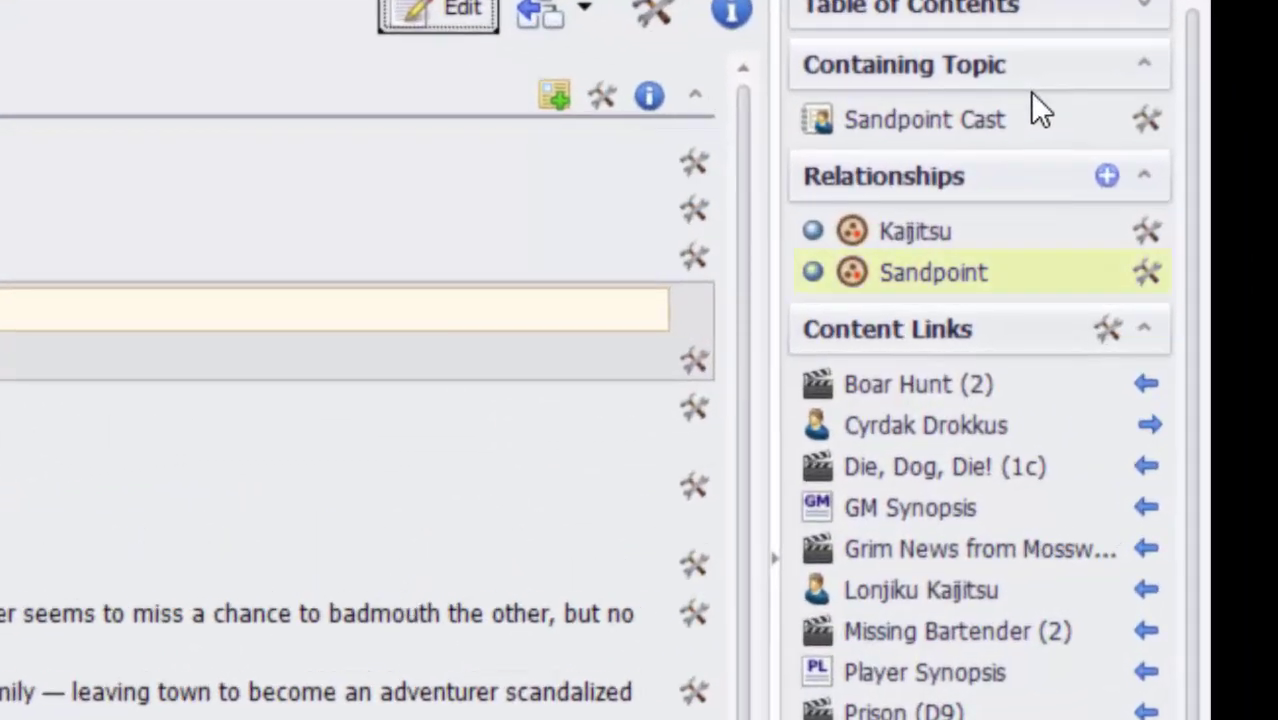
{"action": "mouse_move", "coordinate": [1028, 226]}
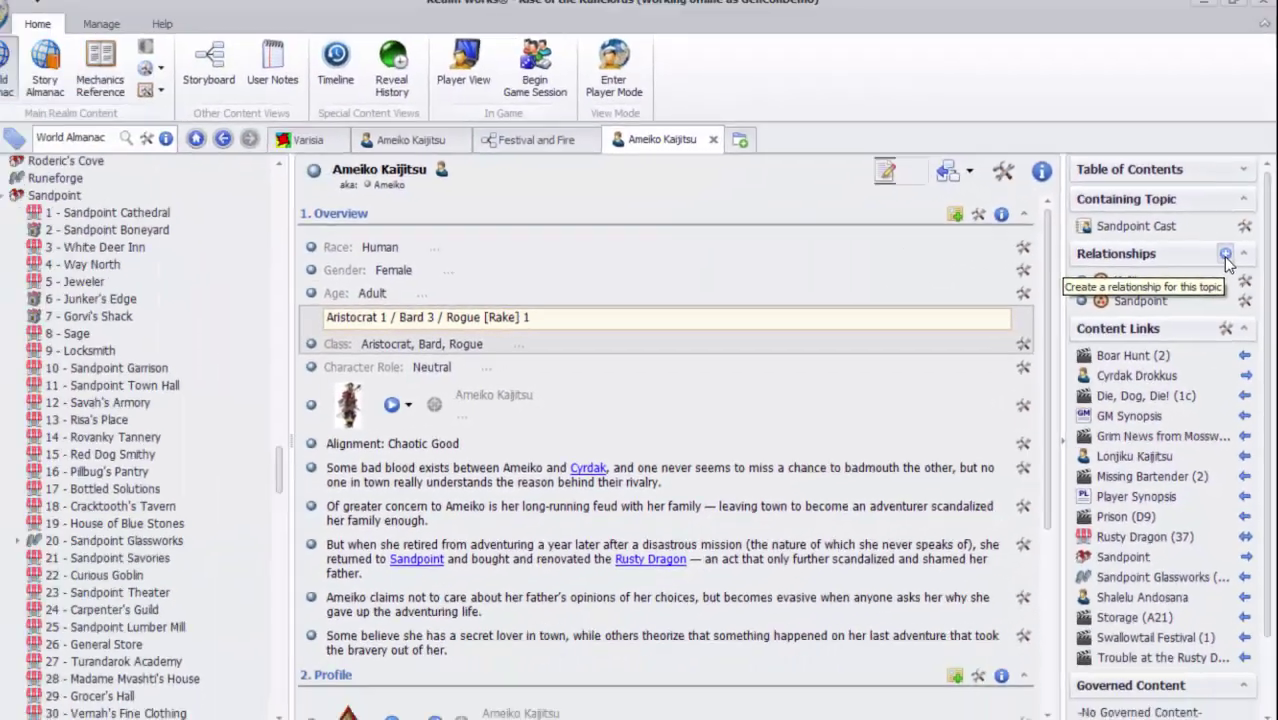
Add a 'Family relationship to' link from Ameiko to Lonjiku Kaijitsu with the qualifier 'Child of'.
{"action": "left_click", "coordinate": [1185, 229]}
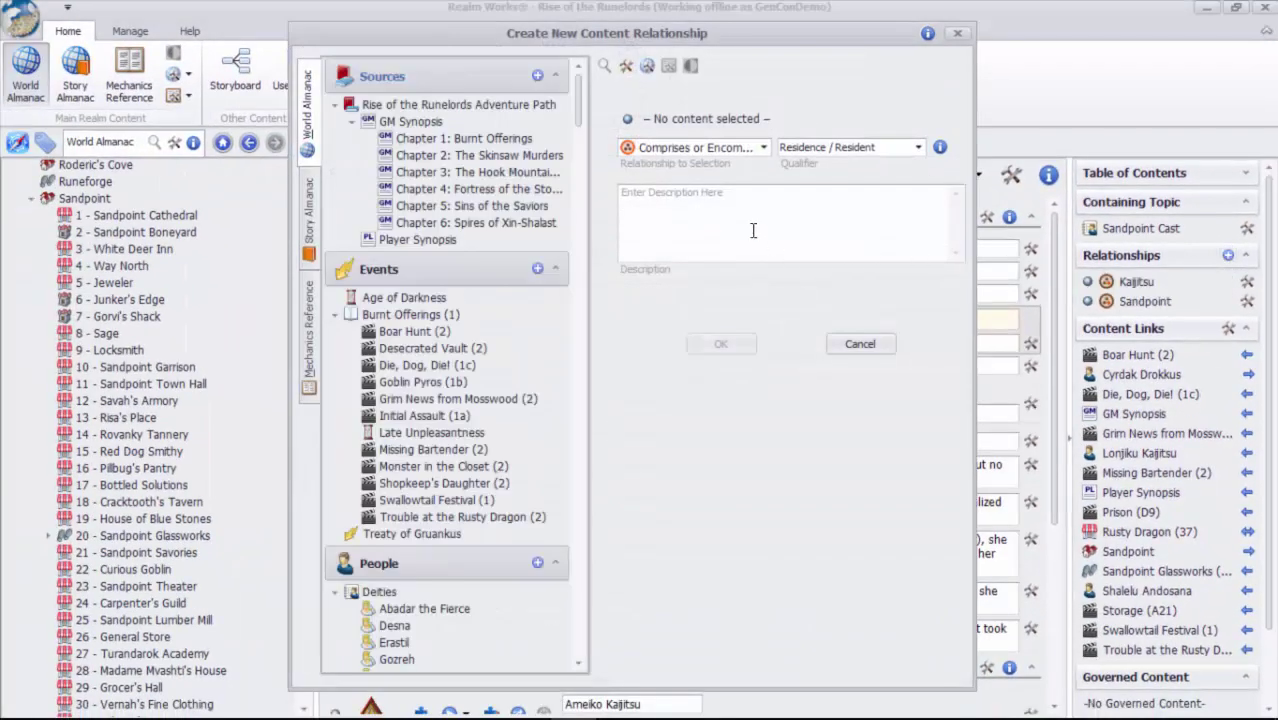
{"action": "left_click", "coordinate": [718, 150]}
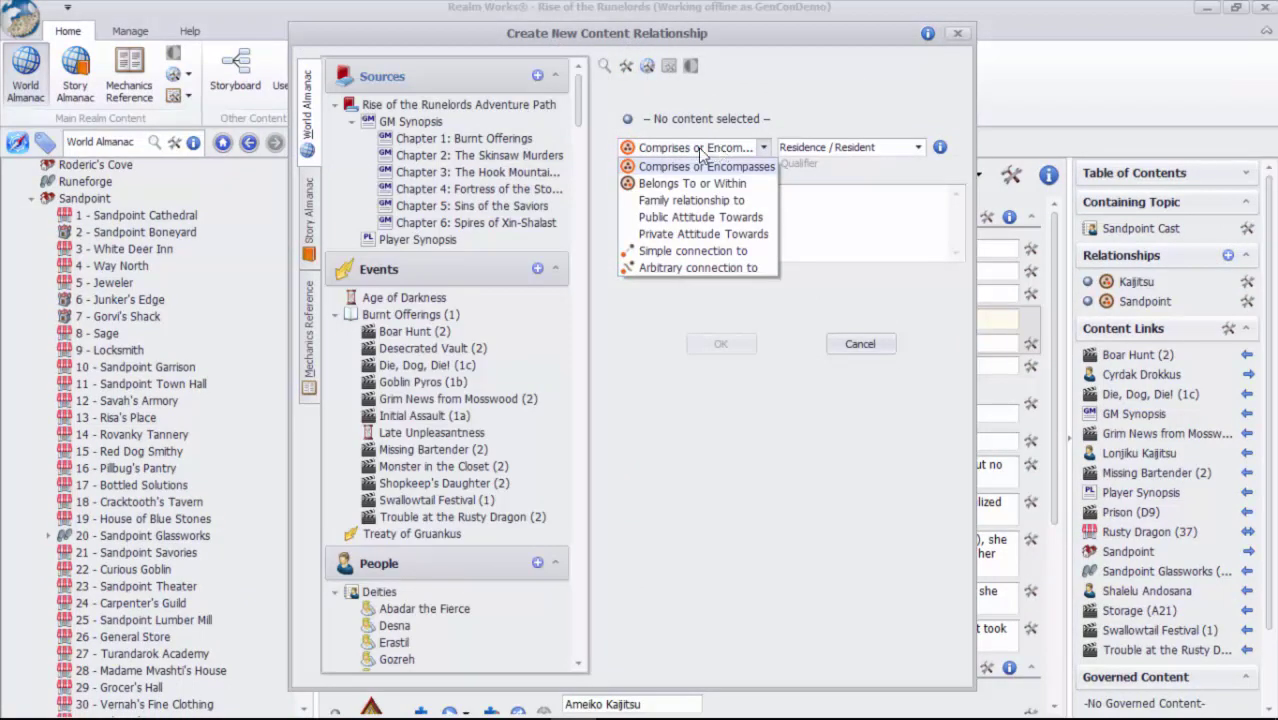
{"action": "left_click", "coordinate": [580, 118]}
{"action": "left_click_drag", "start_coordinate": [580, 118], "coordinate": [582, 180]}
{"action": "left_click", "coordinate": [476, 308]}
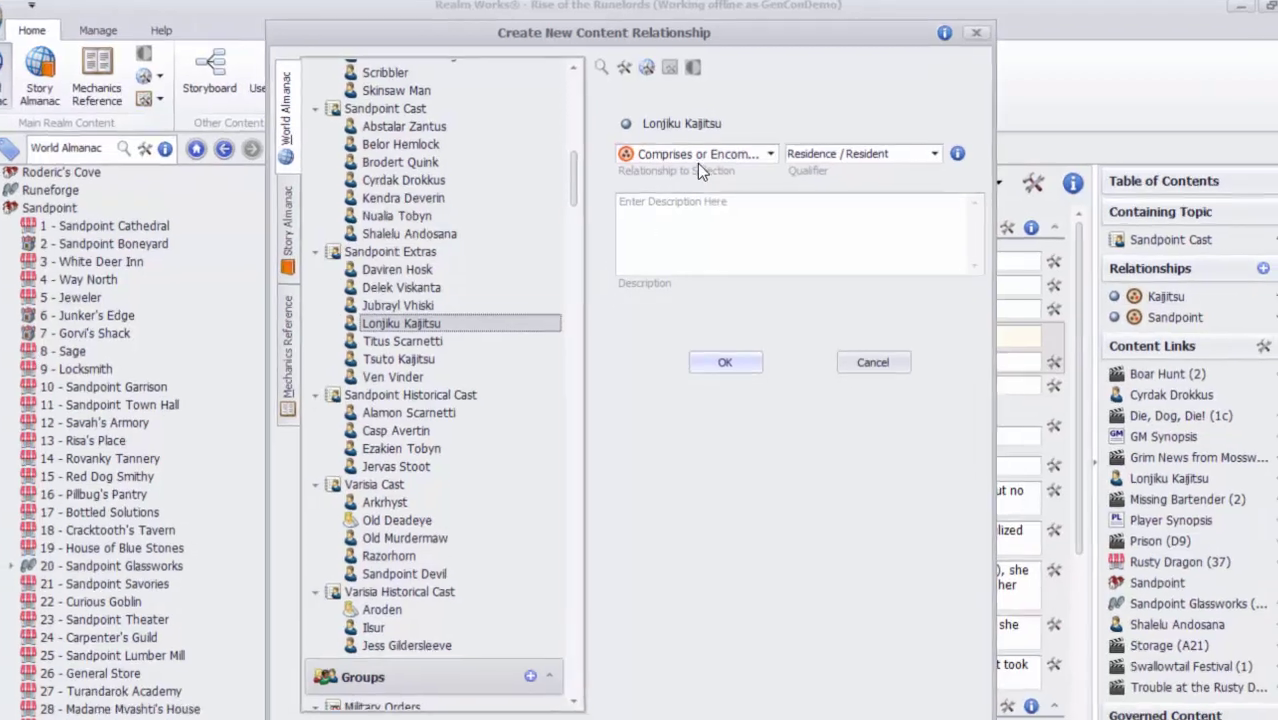
{"action": "left_click", "coordinate": [700, 148]}
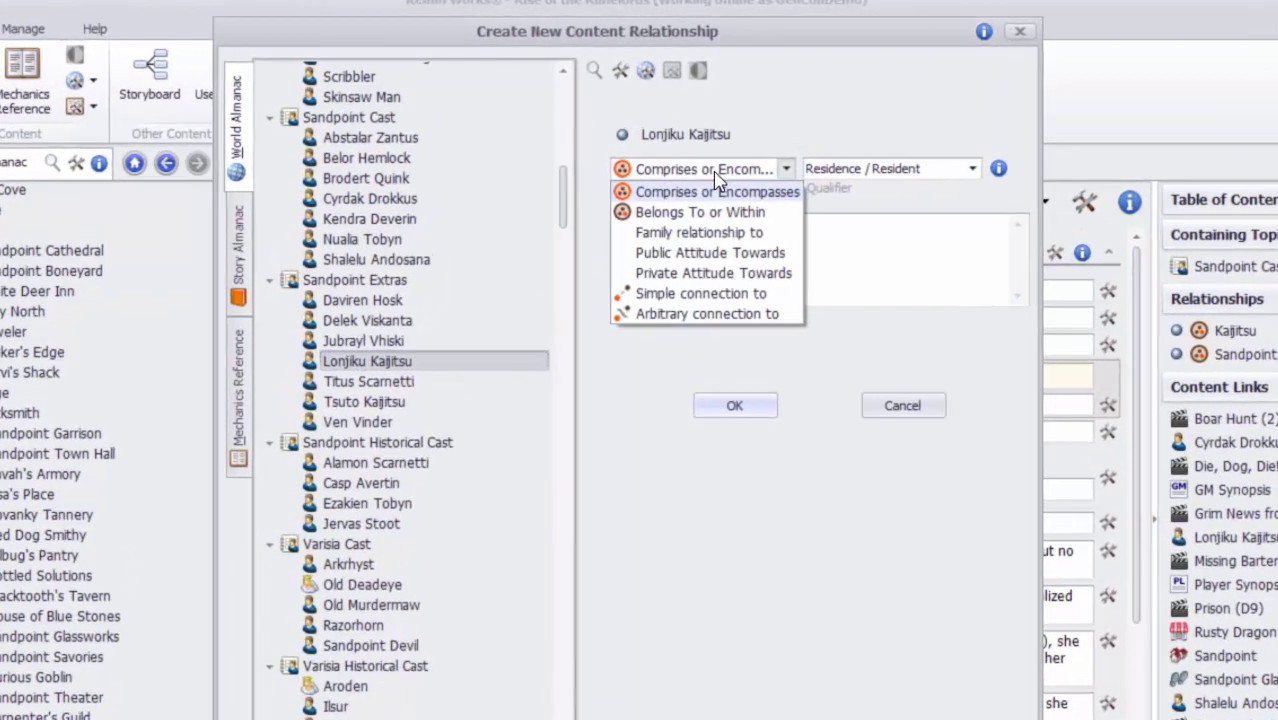
{"action": "left_click", "coordinate": [720, 258]}
{"action": "left_click", "coordinate": [863, 199]}
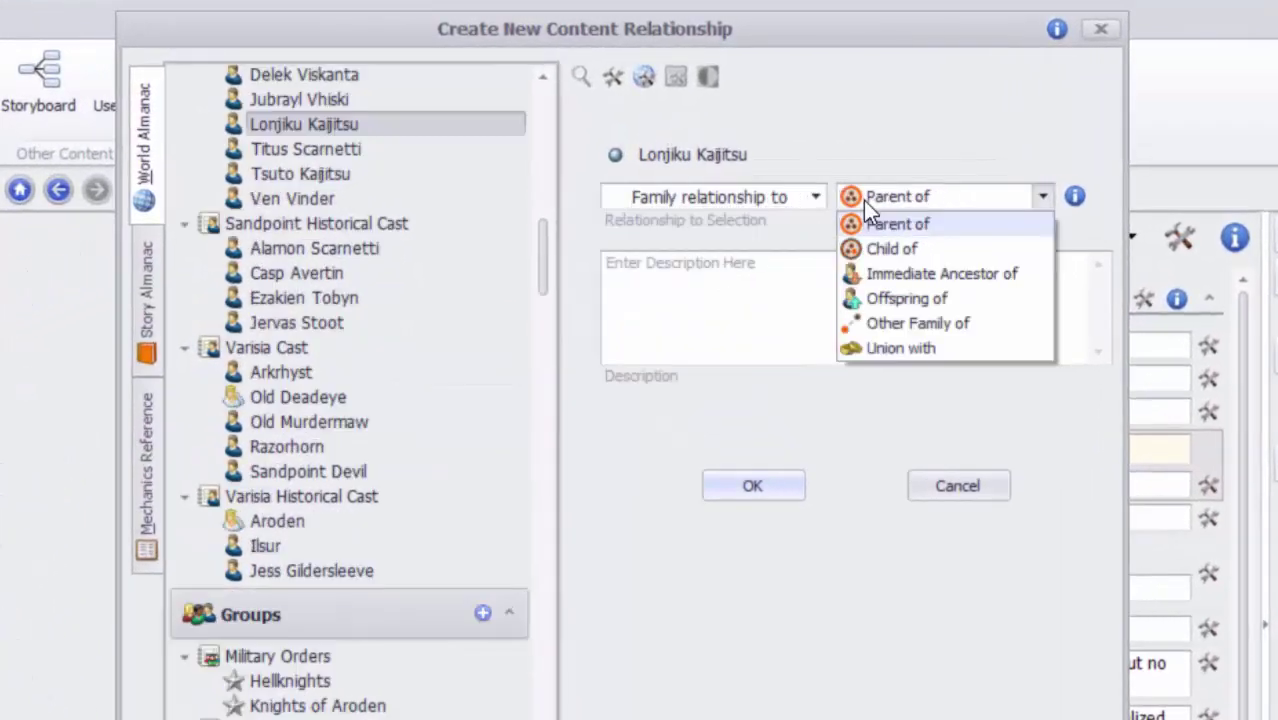
{"action": "left_click", "coordinate": [864, 251]}
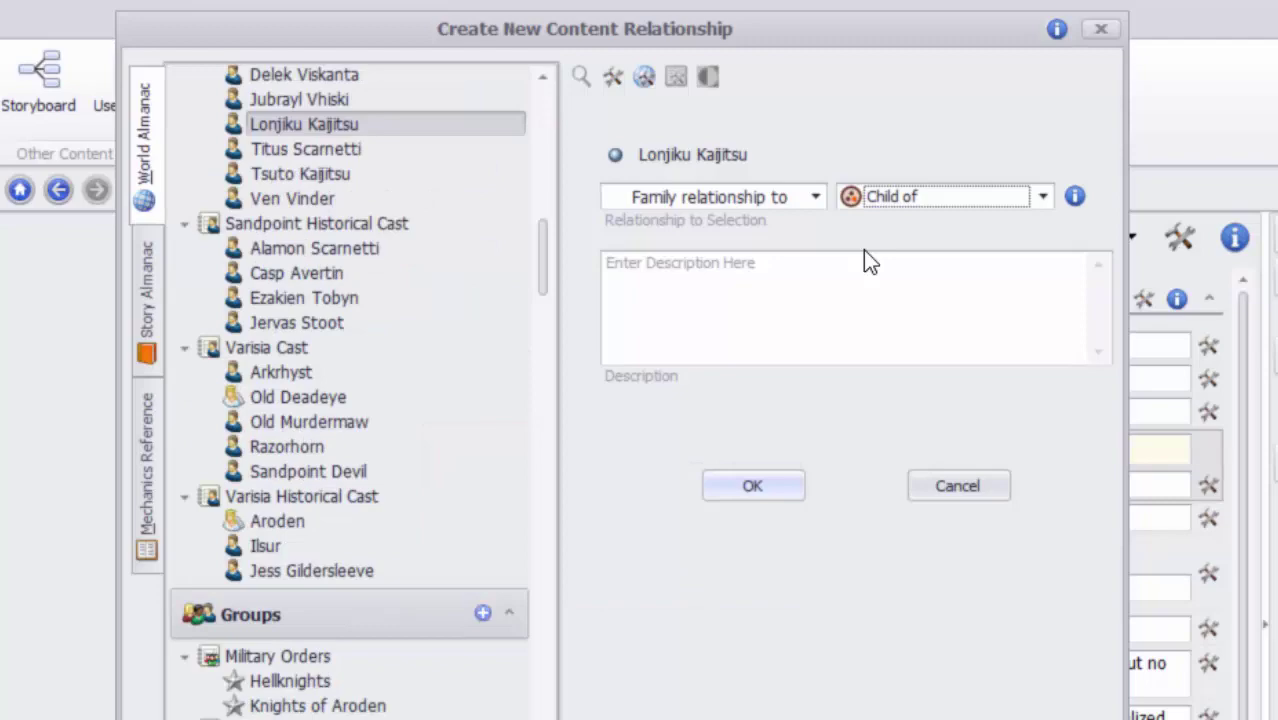
{"action": "left_click", "coordinate": [761, 483]}
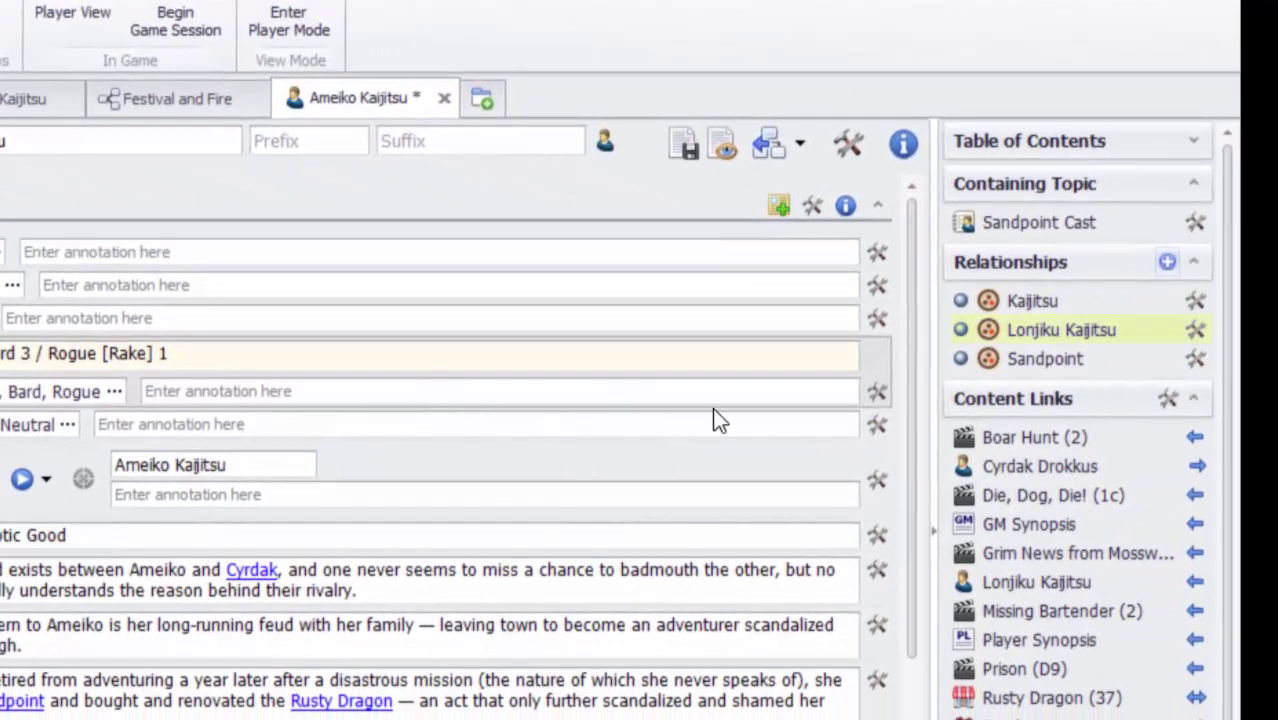
Save Ameiko Kaijitsu's page and open her topic in Relationship View.
{"action": "left_click", "coordinate": [688, 152]}
{"action": "left_click", "coordinate": [799, 150]}
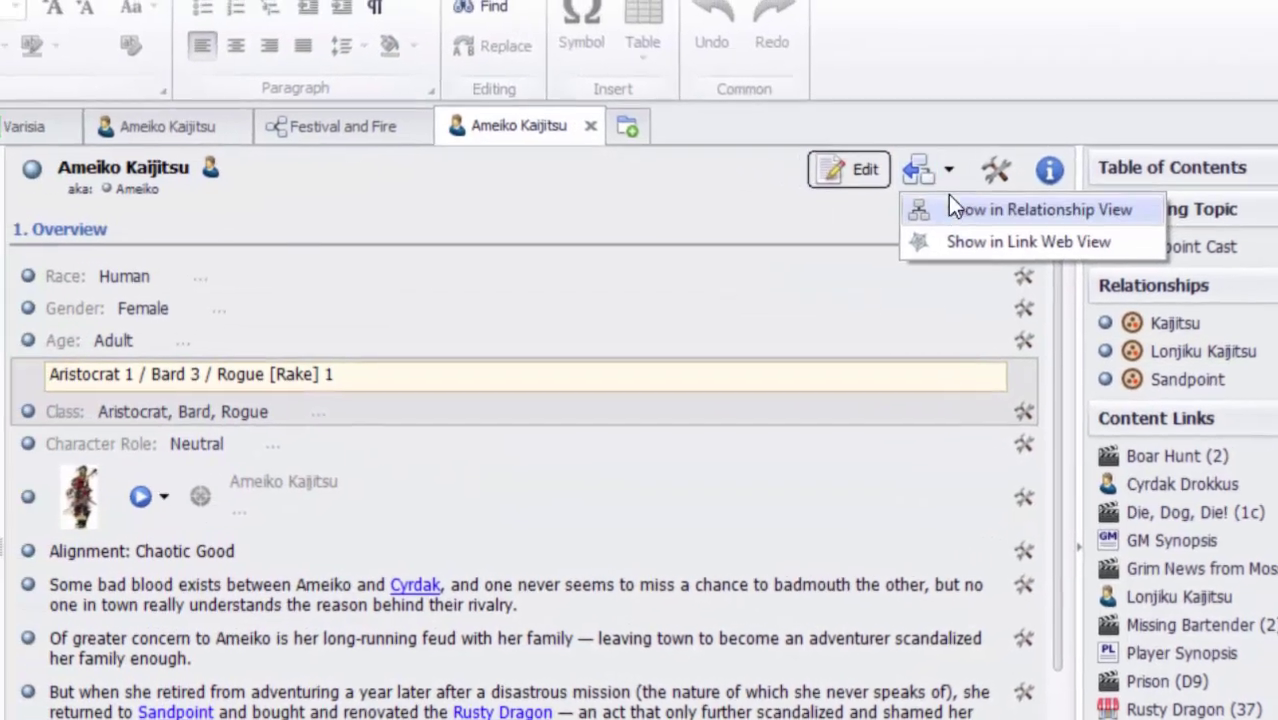
{"action": "left_click", "coordinate": [828, 187]}
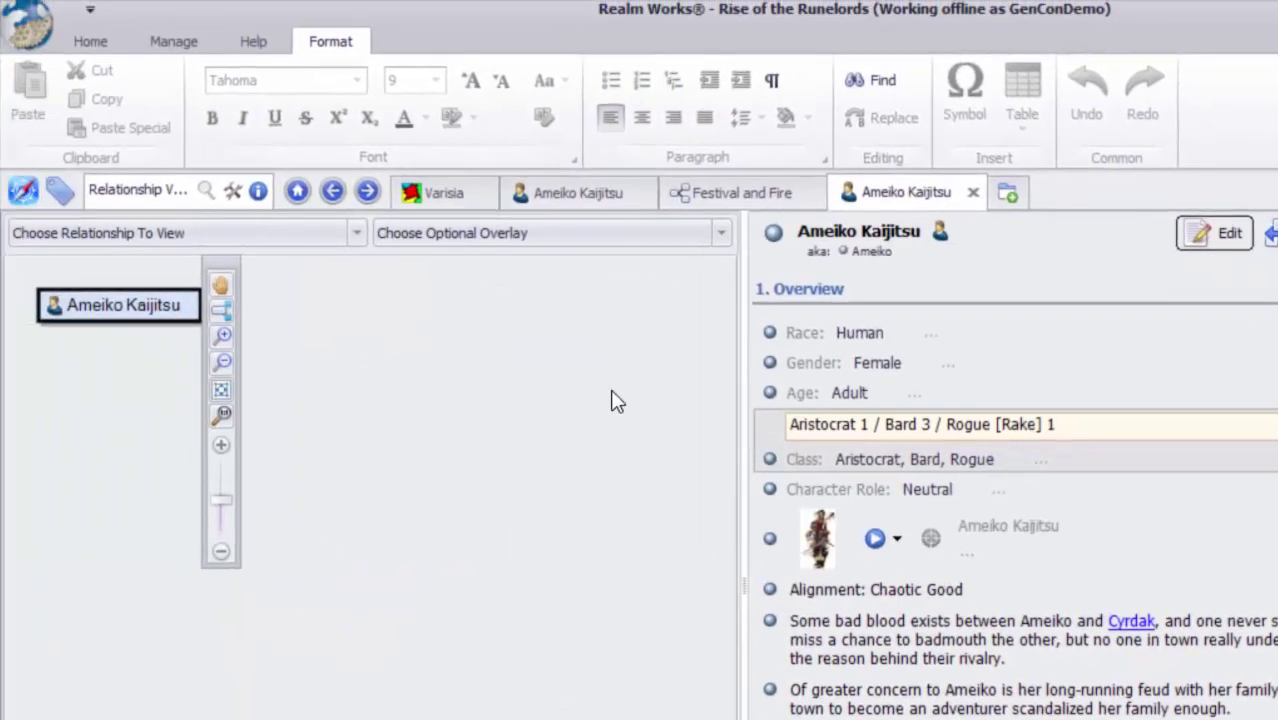
Show the Comprises / Belongs > Parent / Child relationship type in the chart.
{"action": "left_click", "coordinate": [355, 233]}
{"action": "mouse_move", "coordinate": [153, 270]}
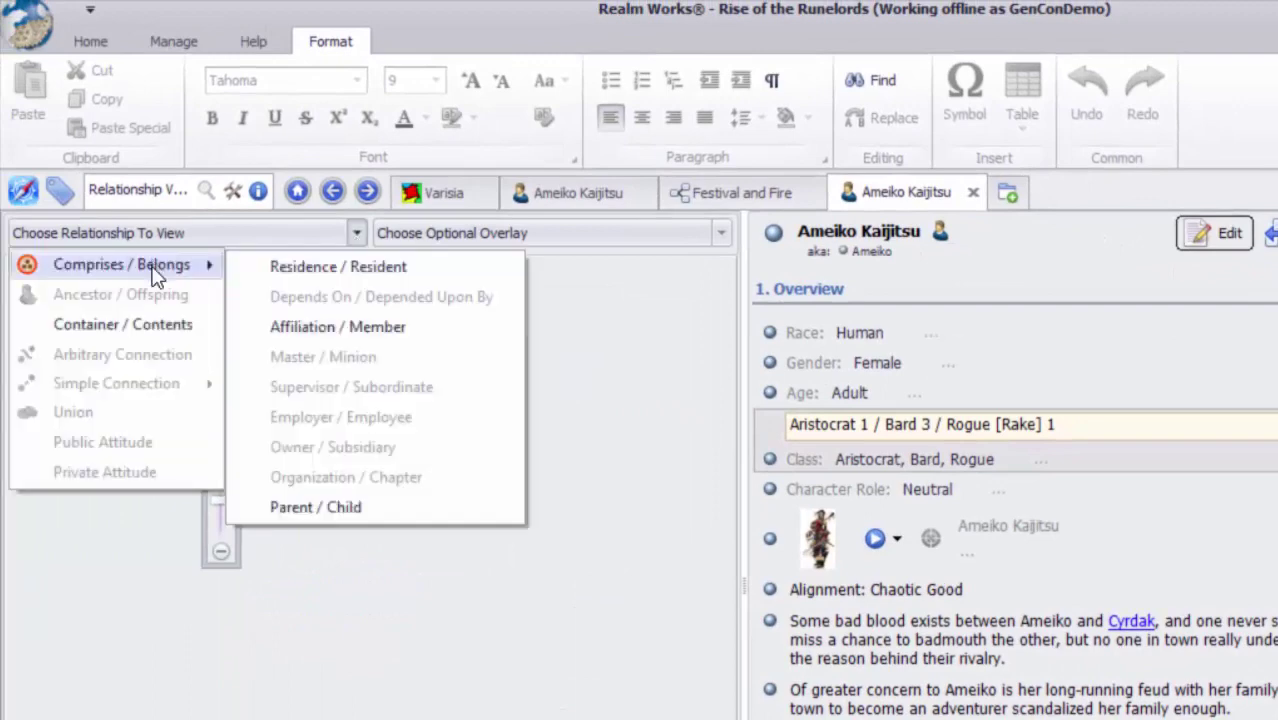
{"action": "left_click", "coordinate": [306, 506]}
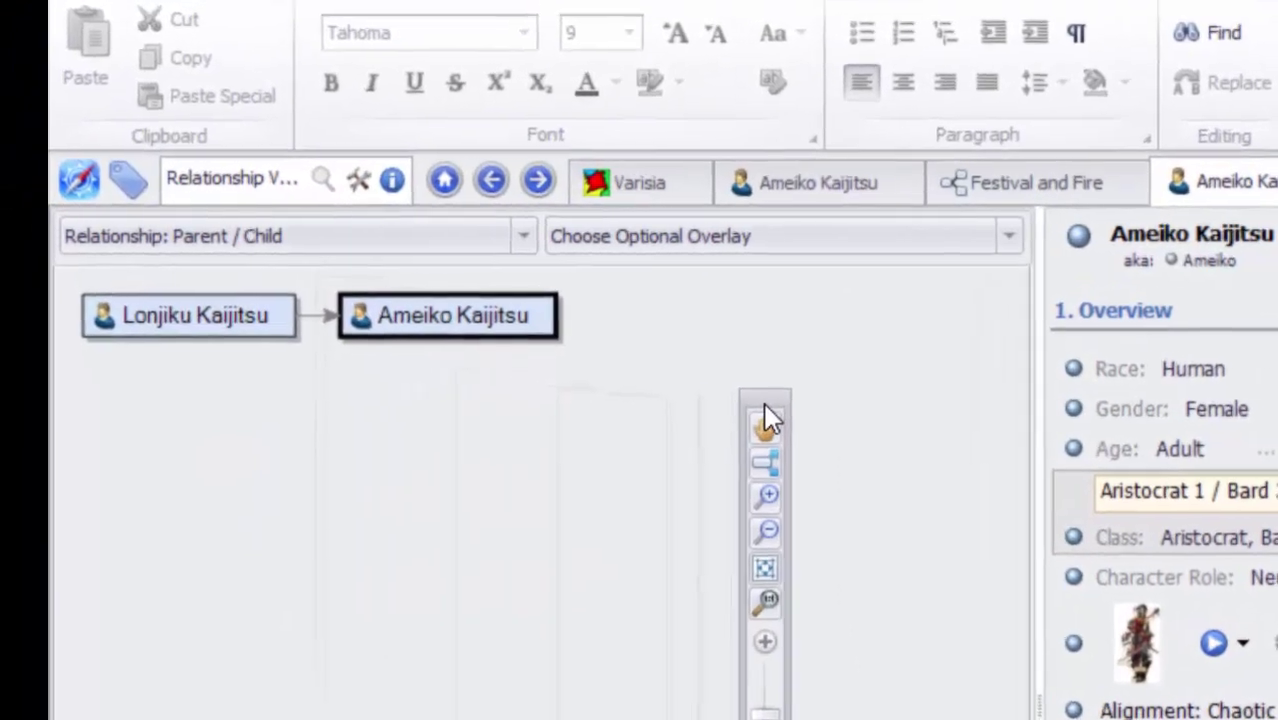